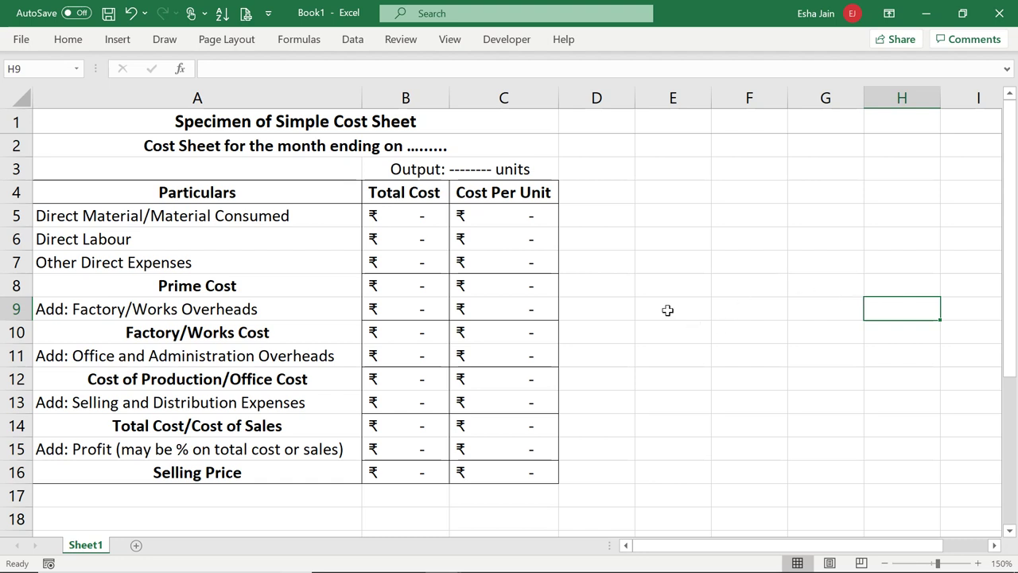
Change the title to 'Cost Sheet for the month ending on March 2020', removing the placeholder dots
left_click(196, 146)
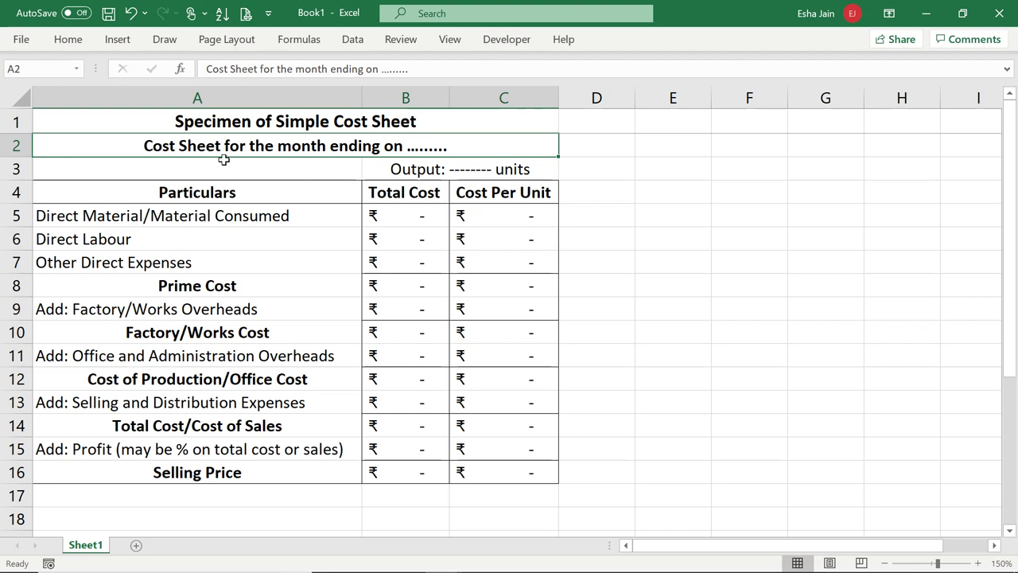
double_click(415, 147)
double_click(416, 148)
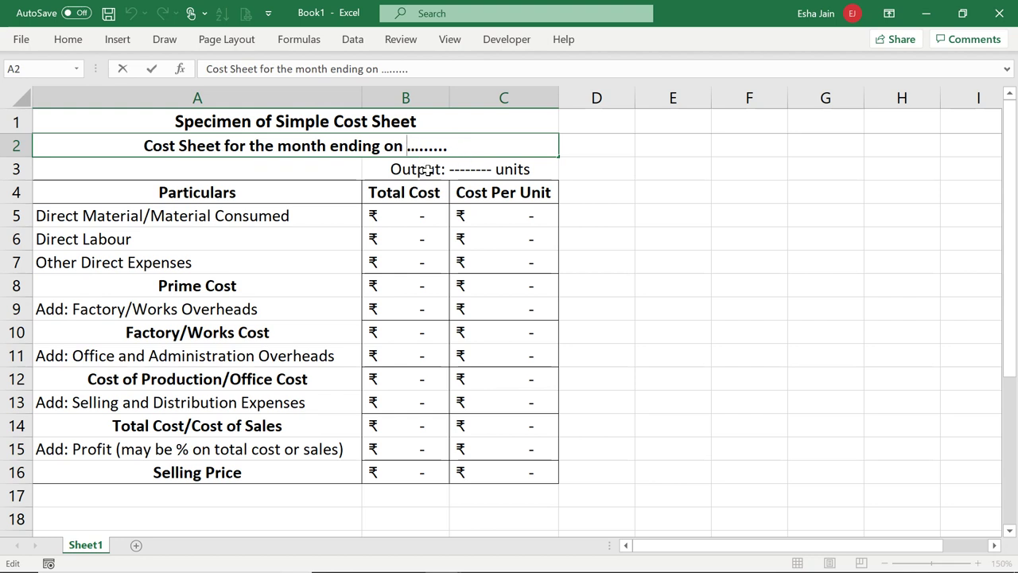
type("April")
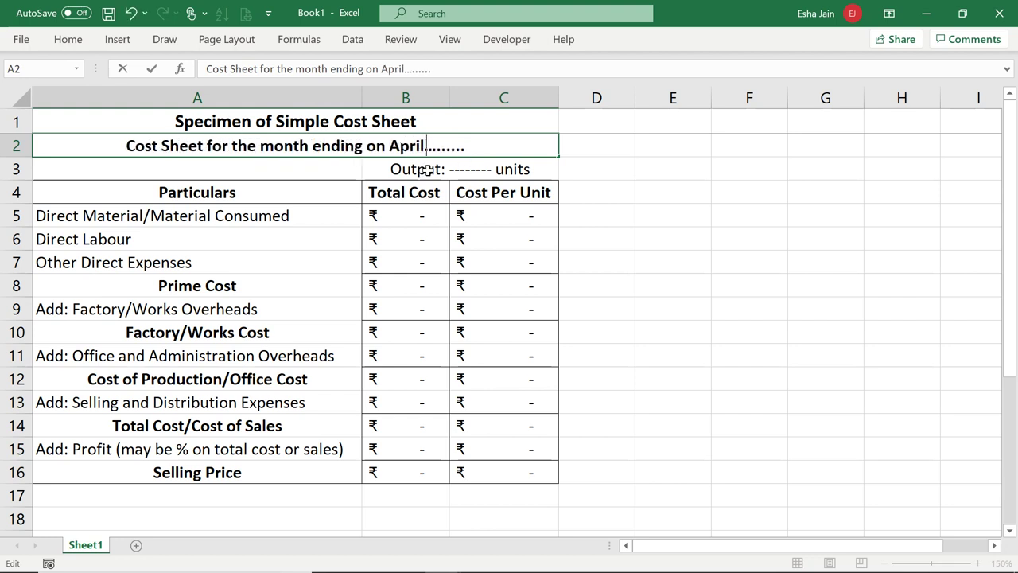
key("BackSpace")
key("BackSpace")
key("BackSpace")
key("BackSpace")
key("BackSpace")
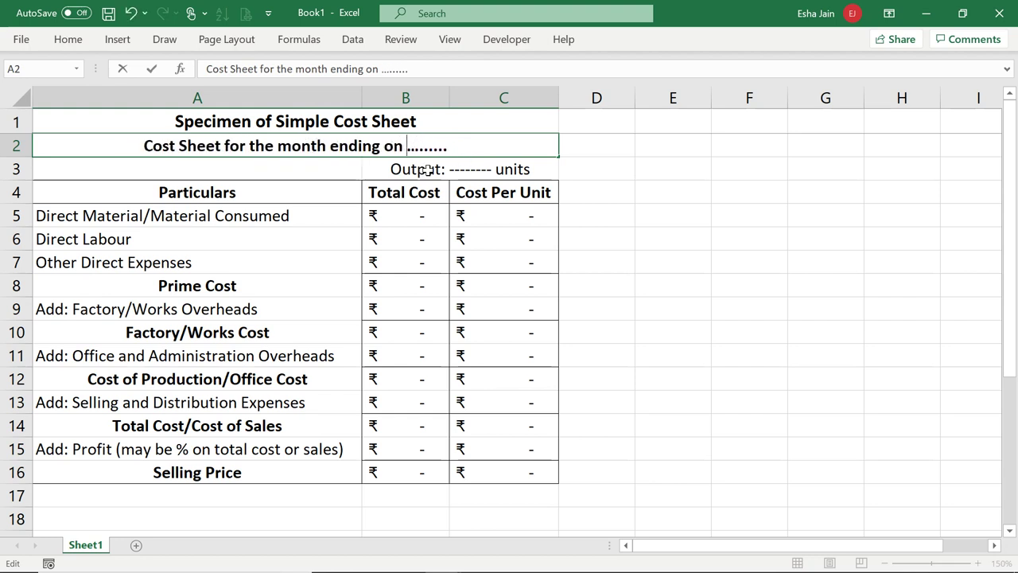
type("March 20")
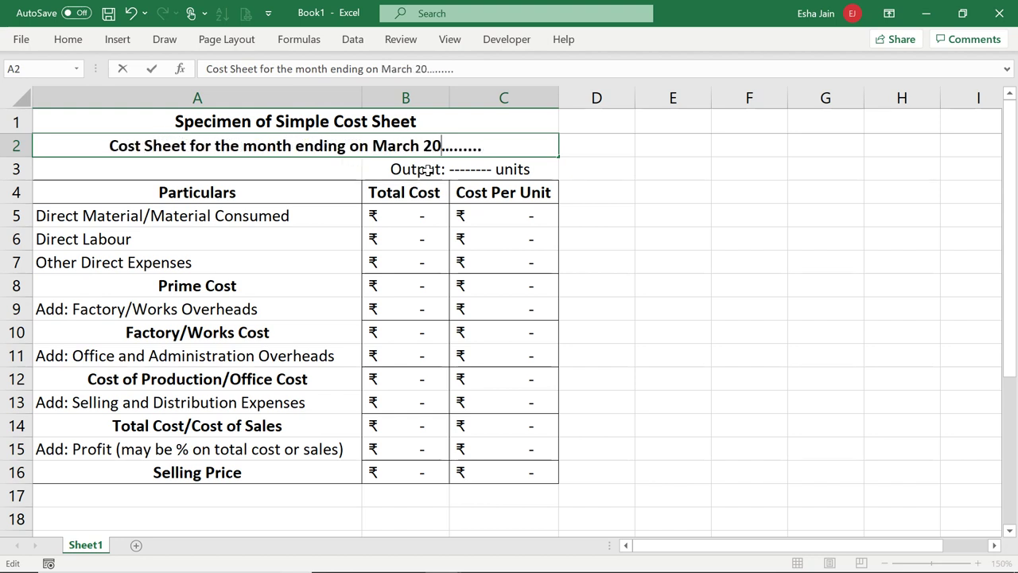
type("20")
key("shift+End")
key("Delete")
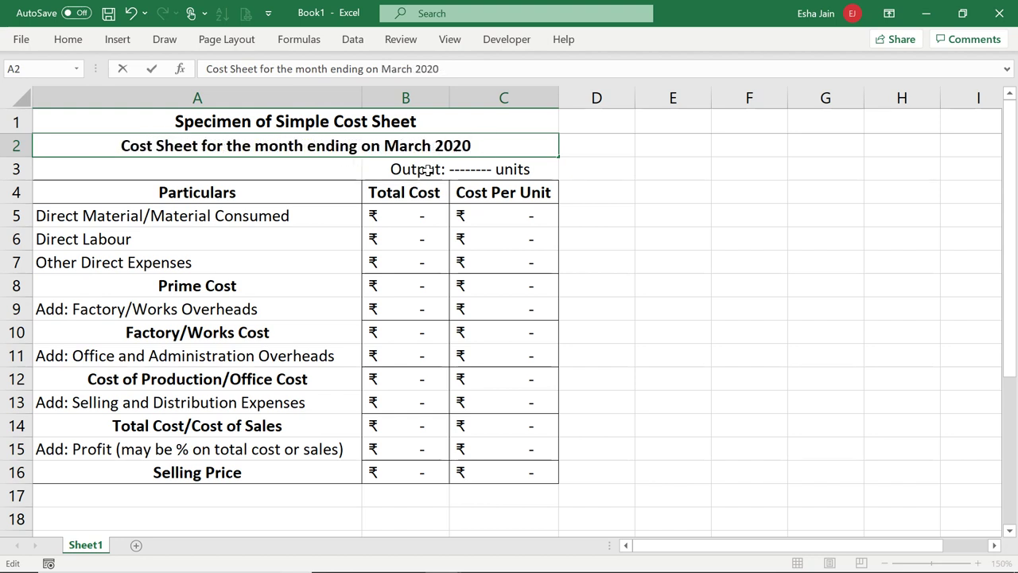
left_click(428, 170)
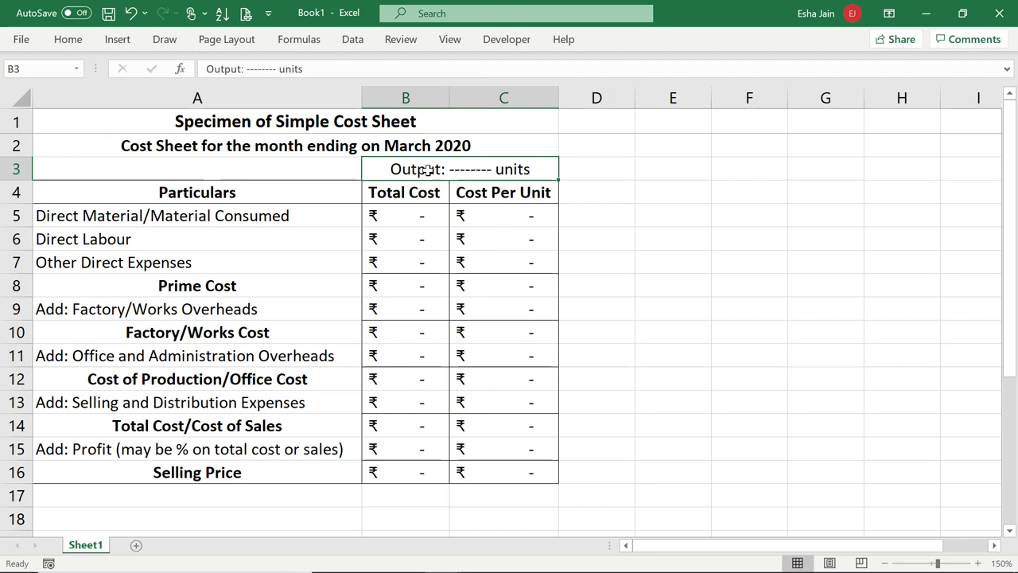
Enter an output of 1000 in D3 beside the Output label
left_click(572, 176)
type("10")
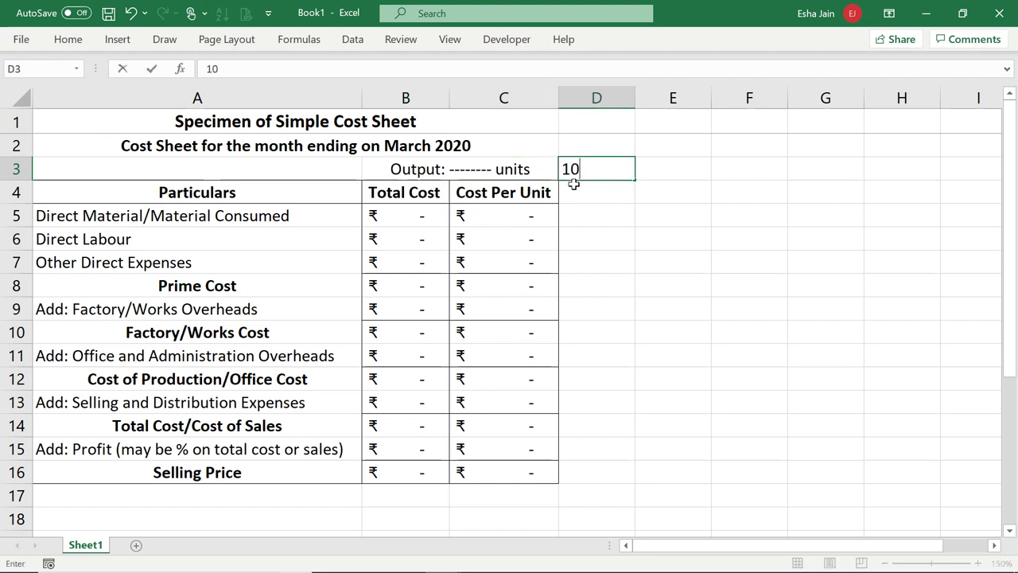
type("00")
key("Return")
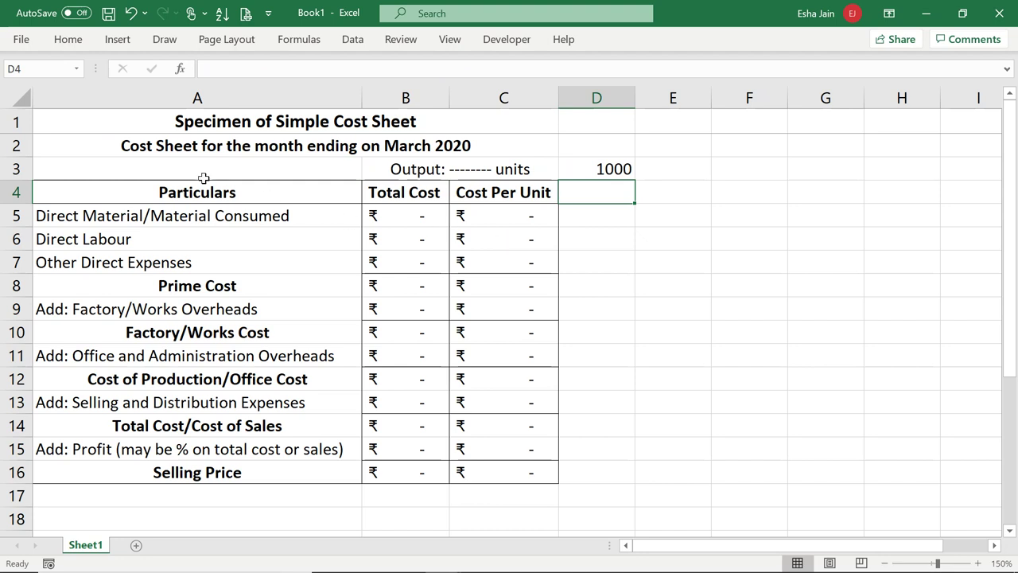
left_click(281, 195)
left_click(408, 192)
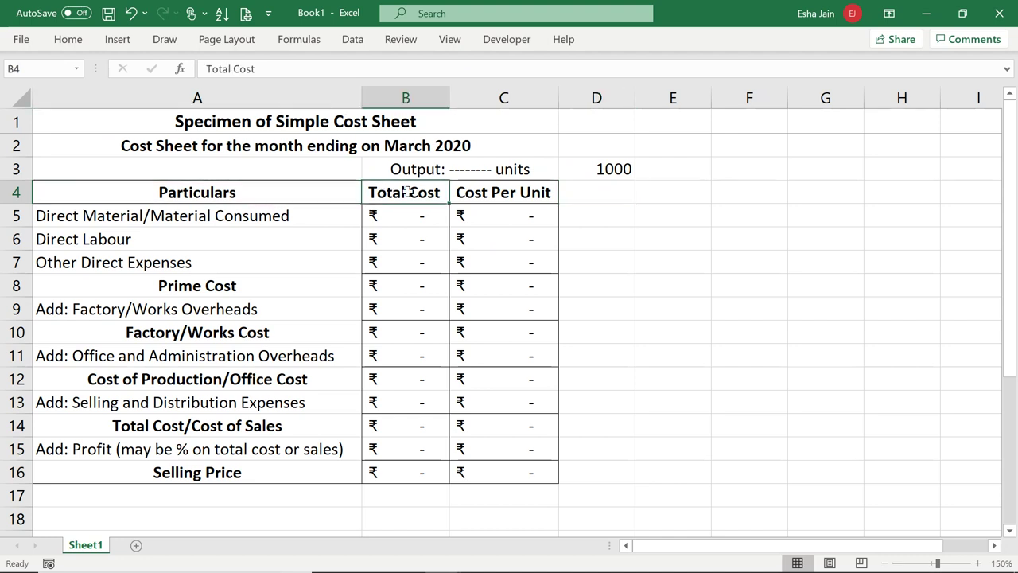
left_click(508, 193)
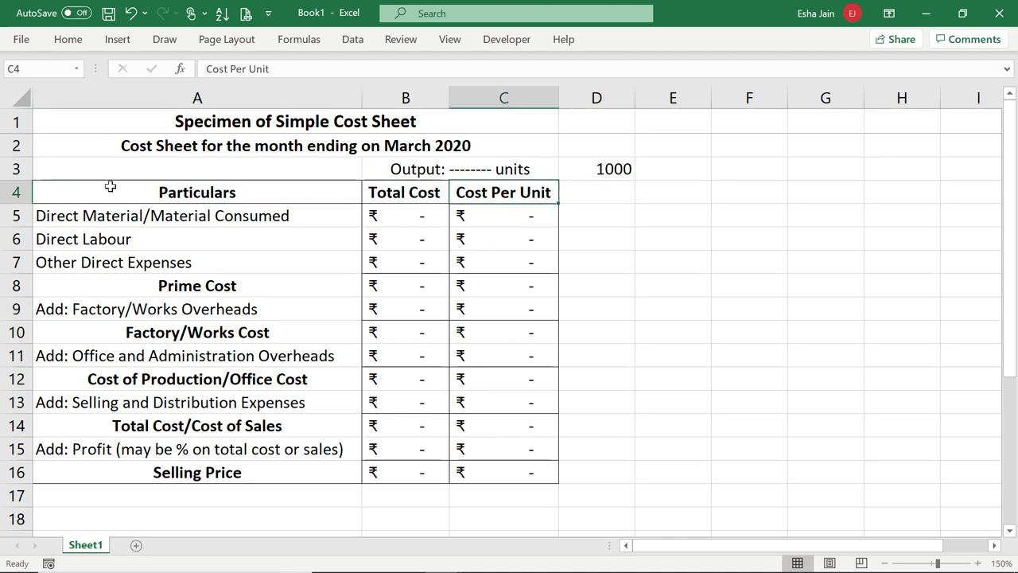
left_click(136, 263)
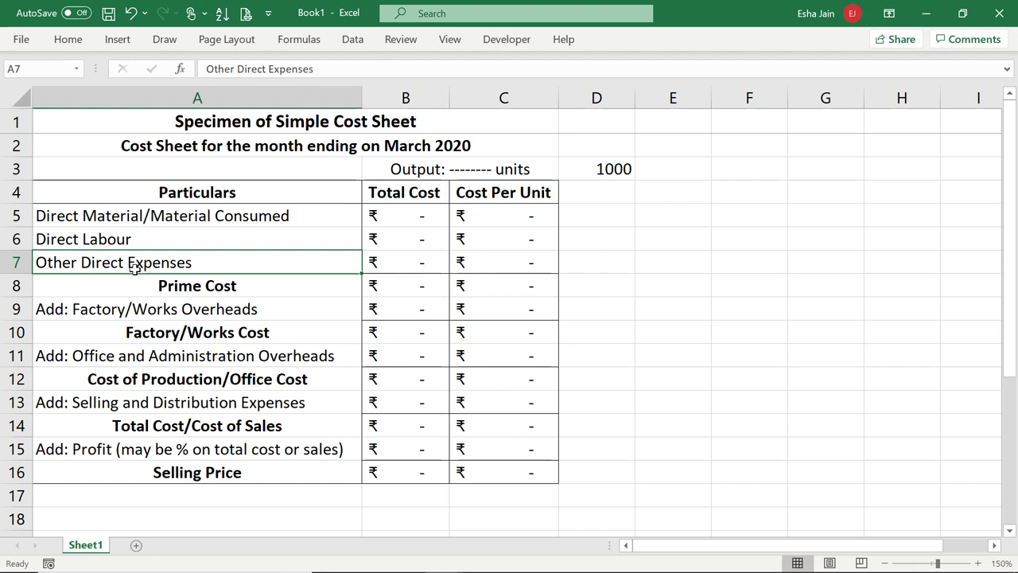
left_click(123, 213)
left_click(125, 236)
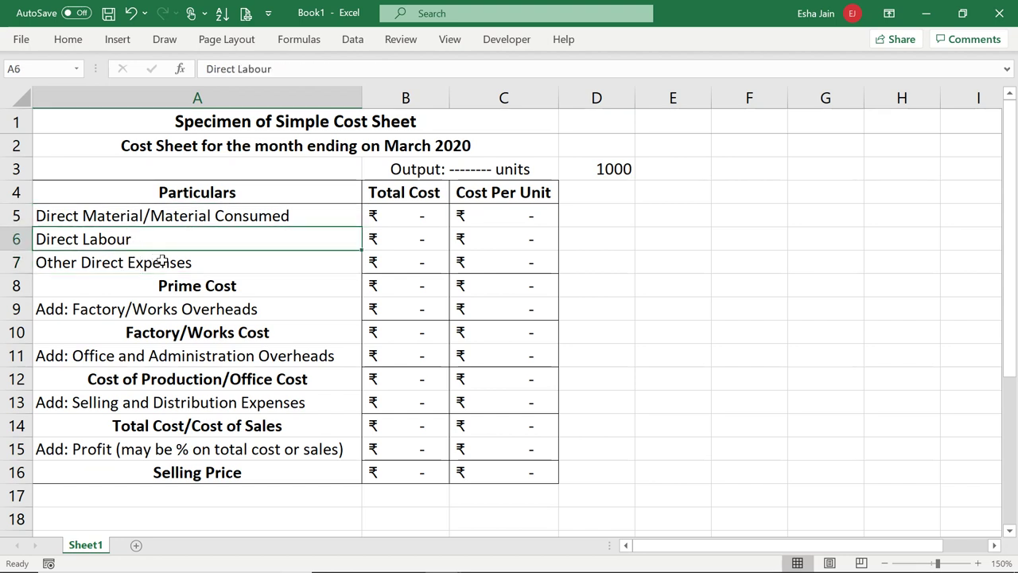
left_click(159, 258)
left_click_drag(142, 213, 211, 285)
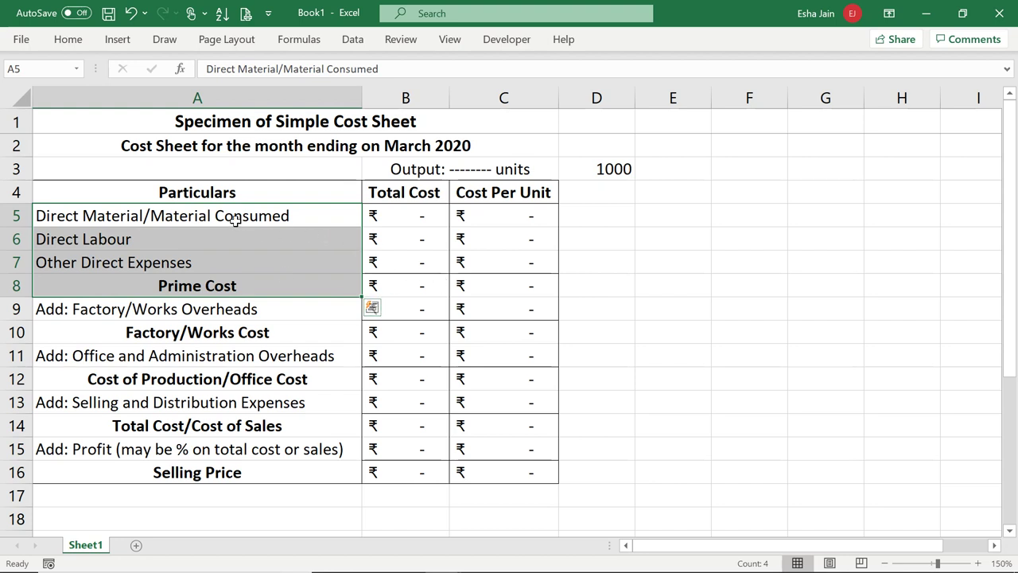
left_click_drag(236, 222, 231, 264)
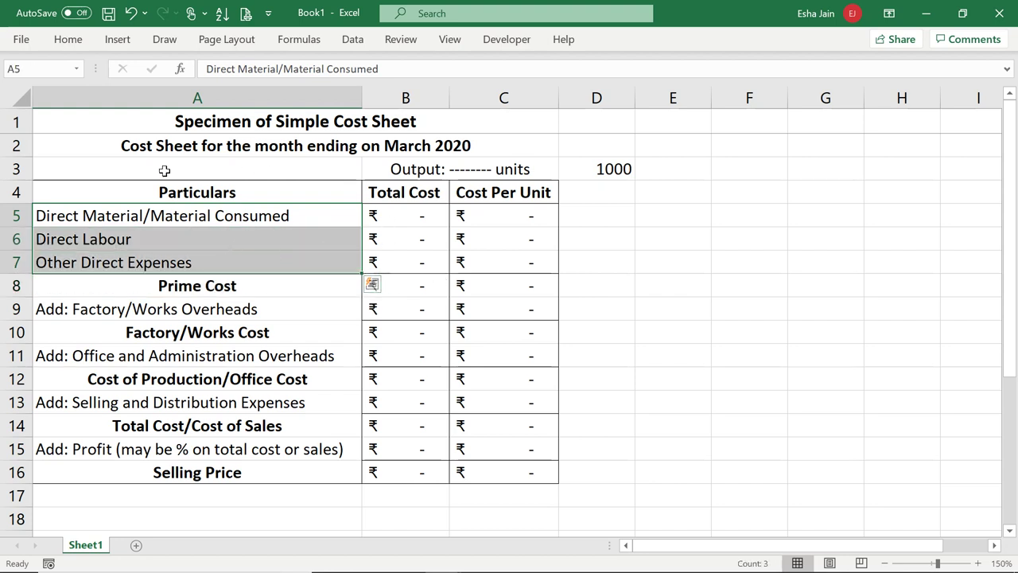
left_click(247, 288)
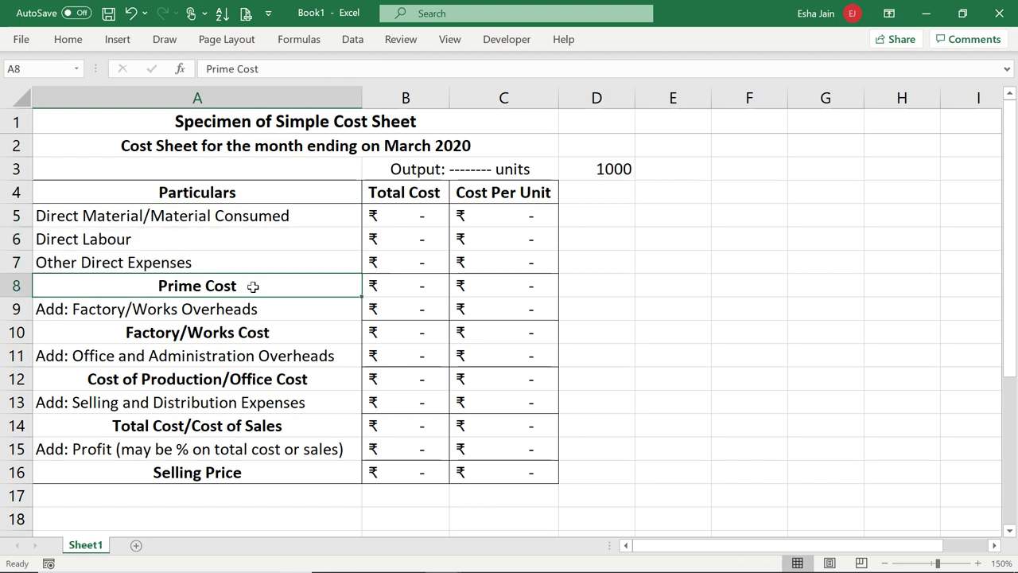
left_click(265, 257)
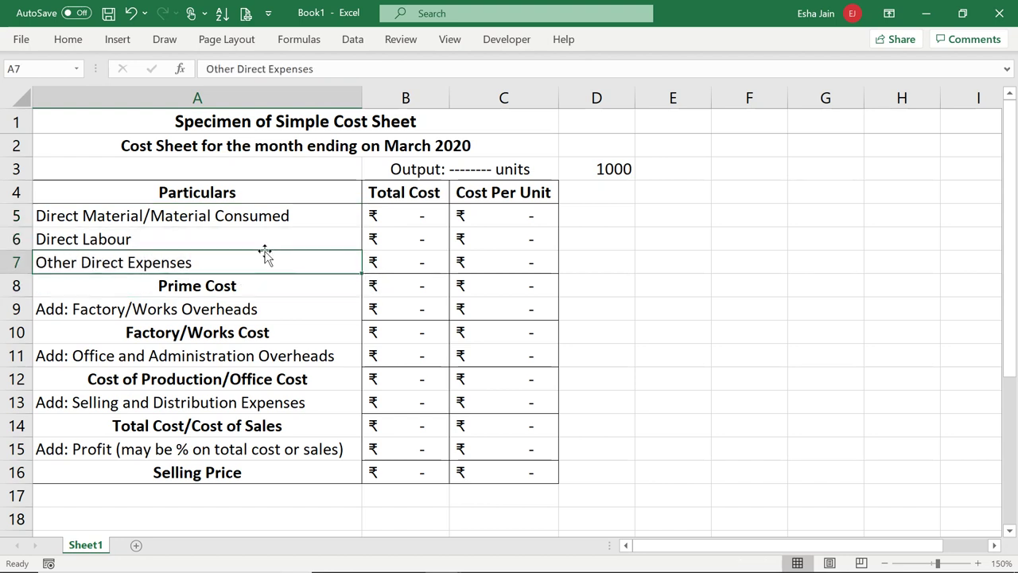
left_click(246, 284)
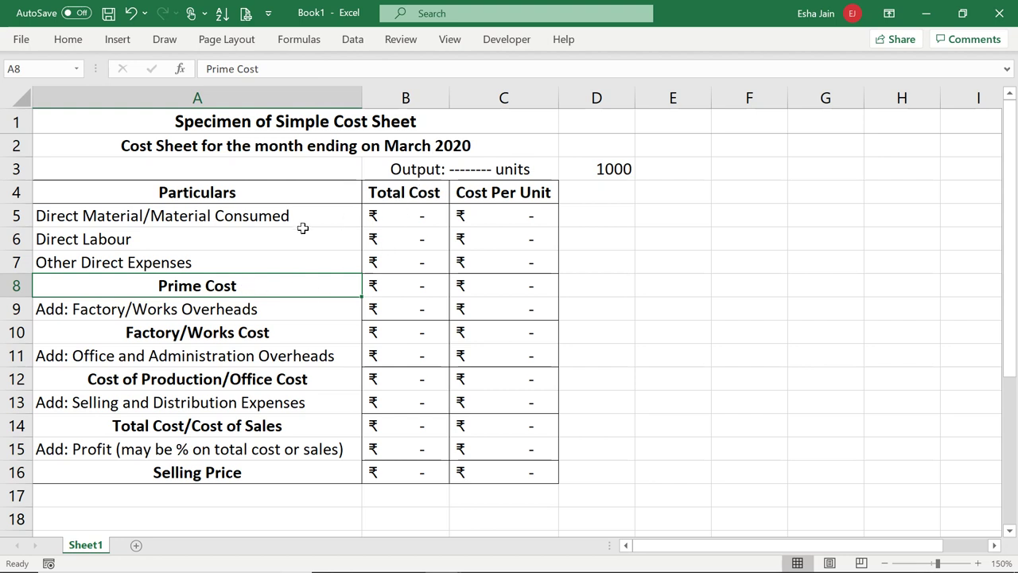
left_click(192, 307)
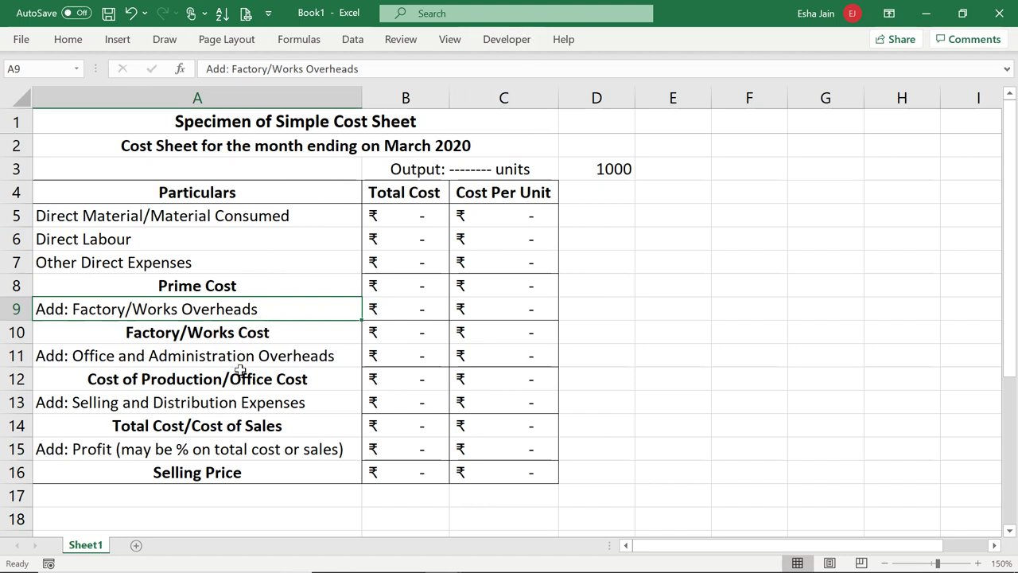
left_click(212, 334)
left_click(239, 358)
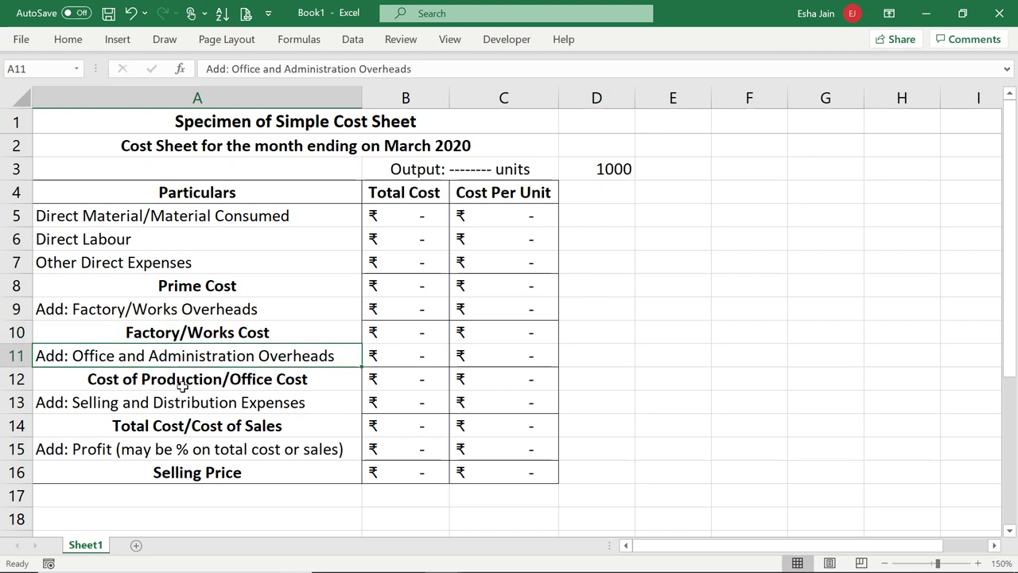
left_click(261, 375)
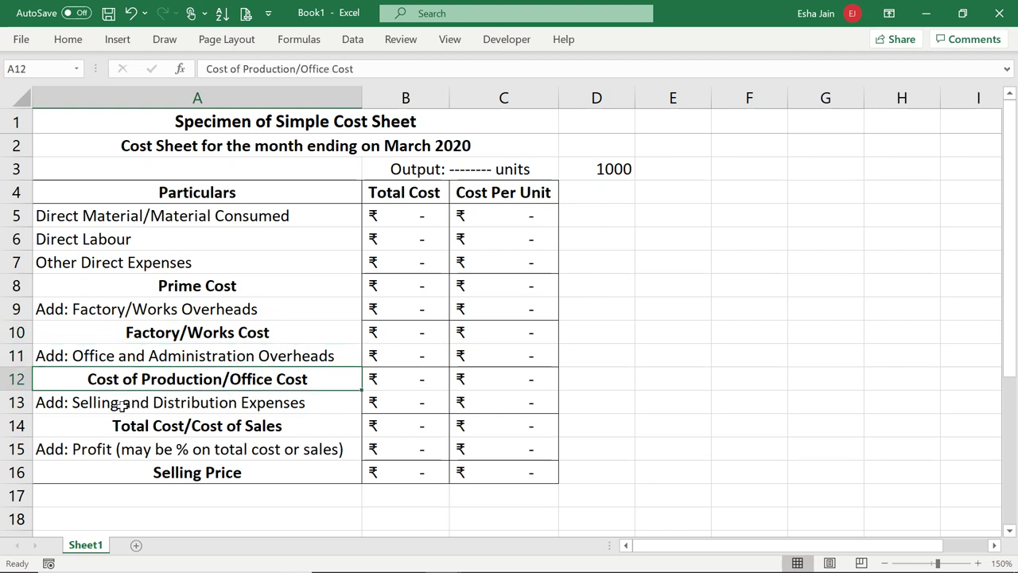
left_click(272, 401)
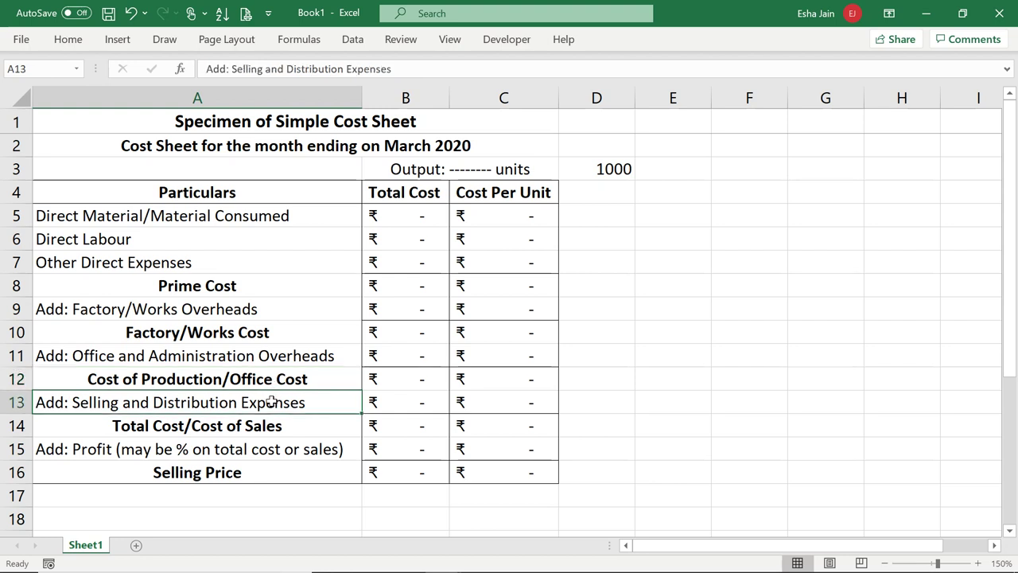
left_click(137, 428)
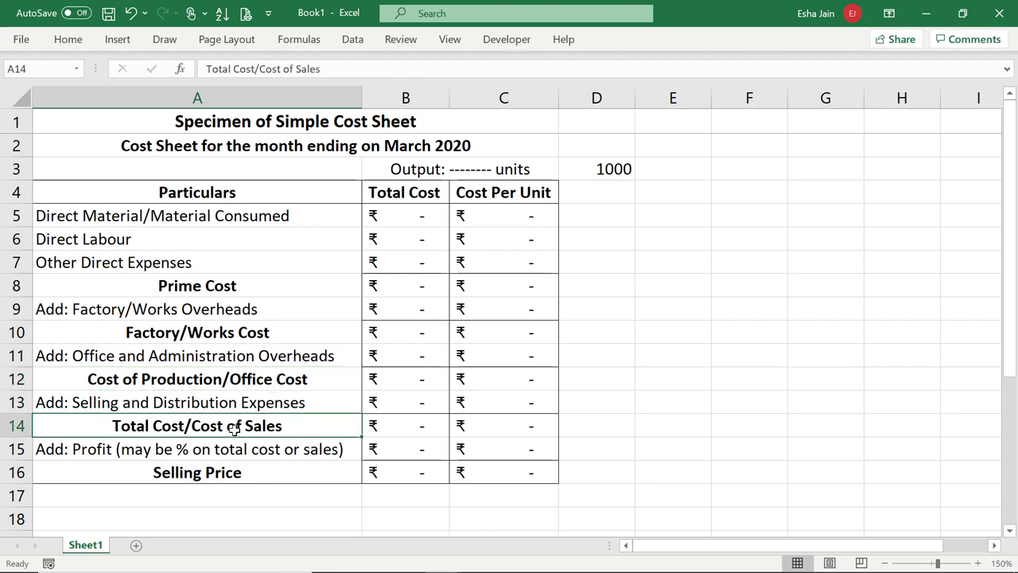
left_click(46, 449)
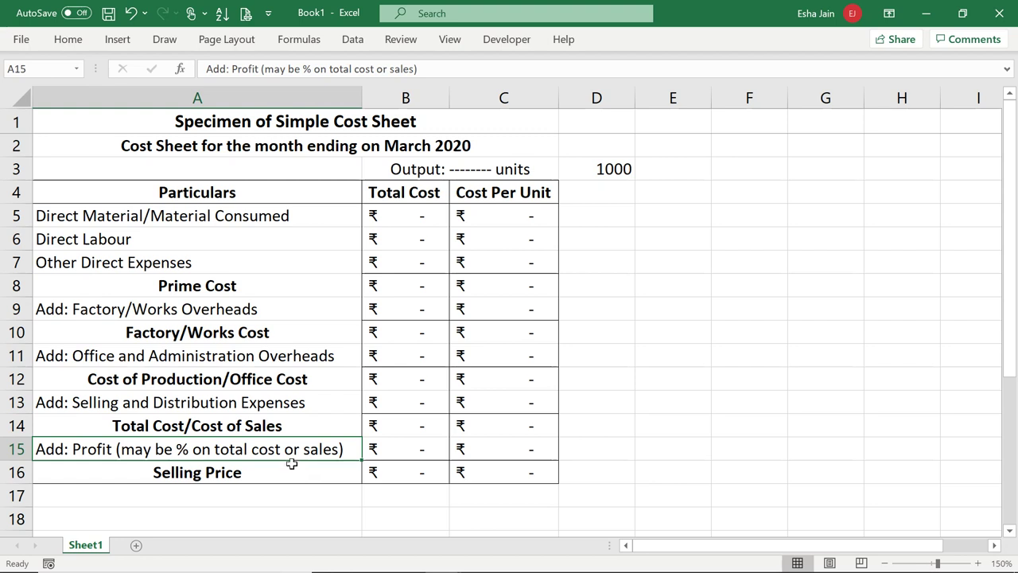
left_click(412, 221)
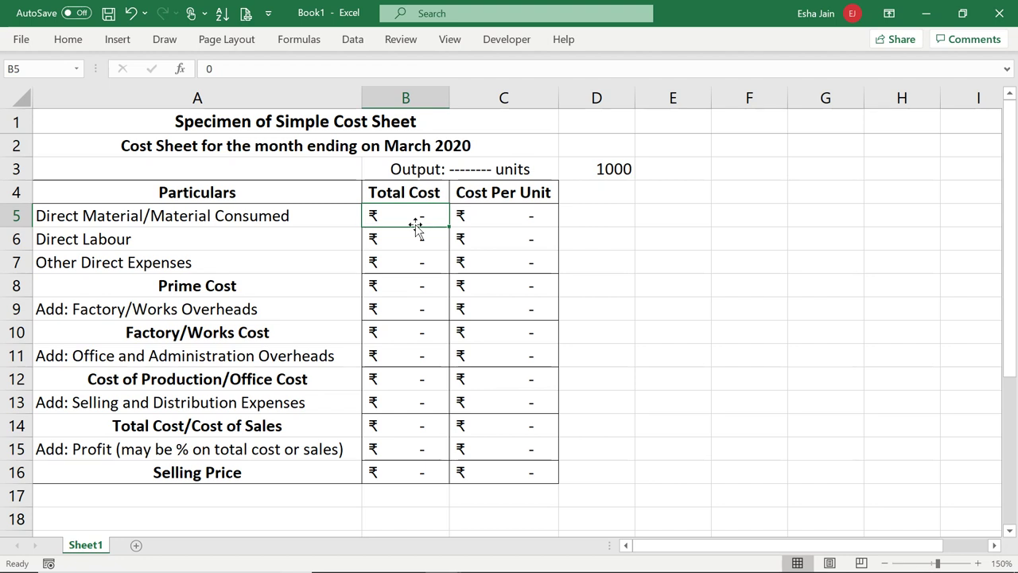
Enter 100000 as the Direct Material total cost, correcting the mistaken 10000
type("10")
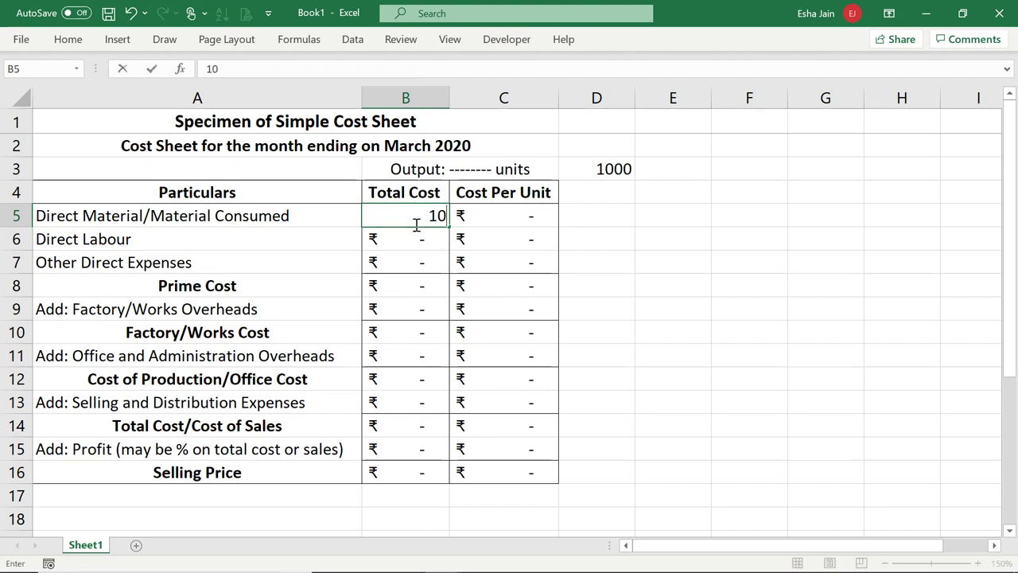
type("000")
key("Return")
left_click(415, 224)
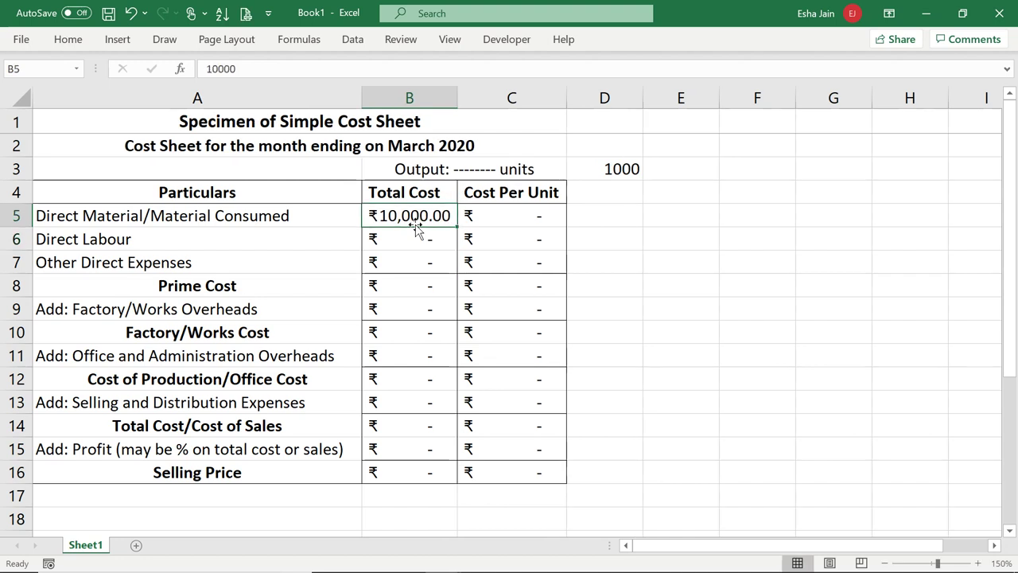
type("10000")
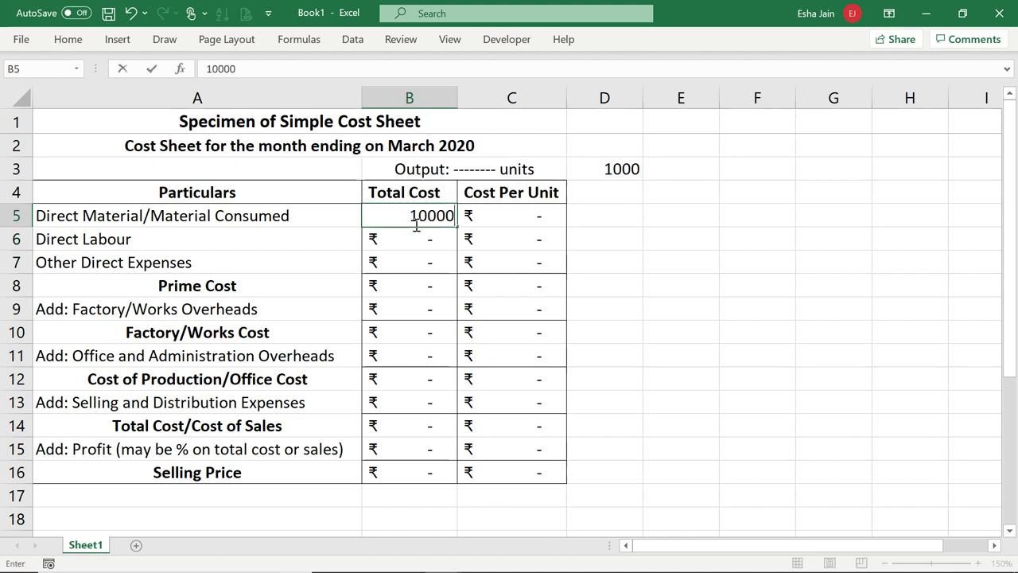
type("0")
key("Return")
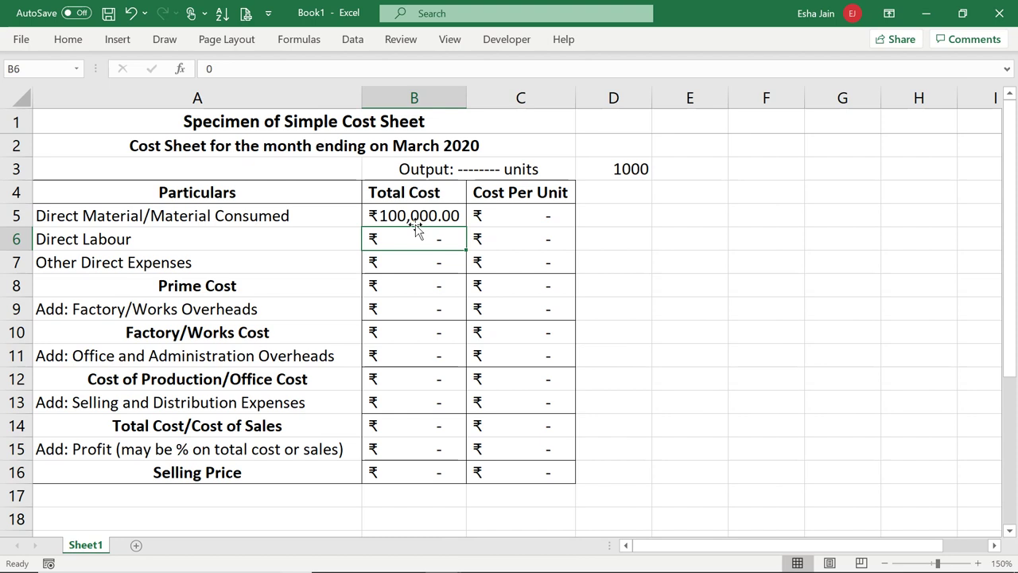
Enter 30,000 for Direct Labour and 40,000 for Other Direct Expenses
type("5")
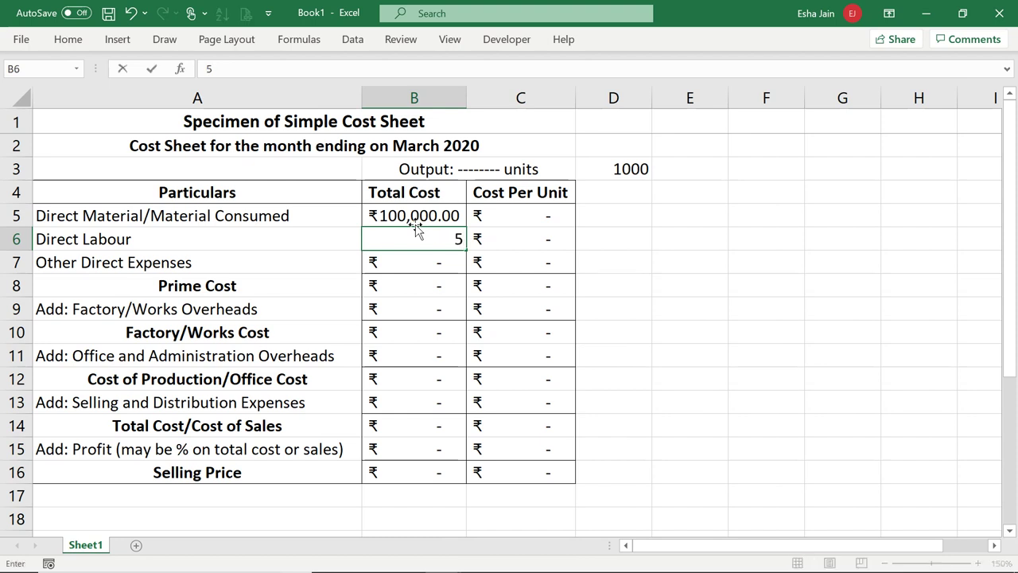
key("BackSpace")
type("30,000")
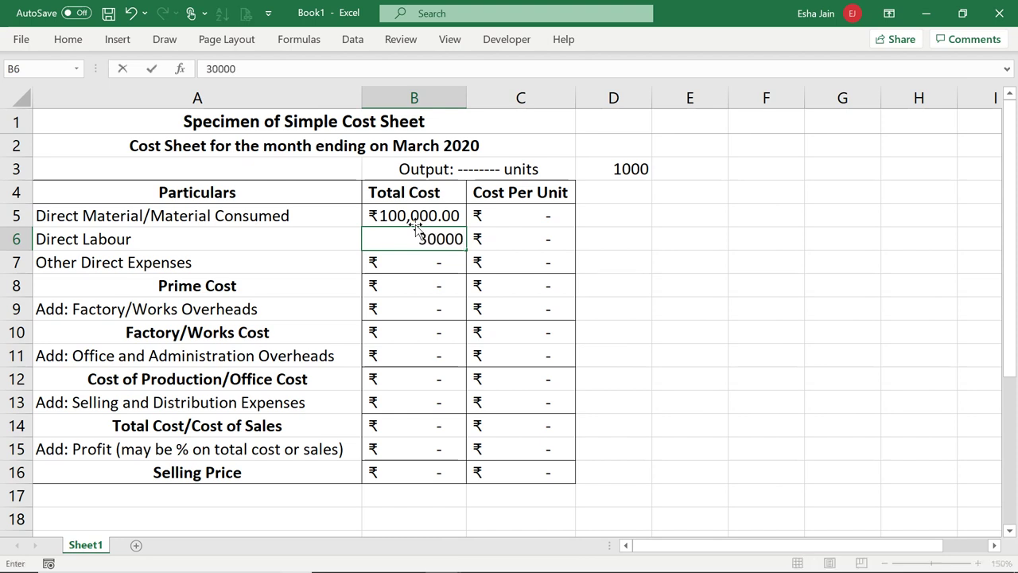
key("Return")
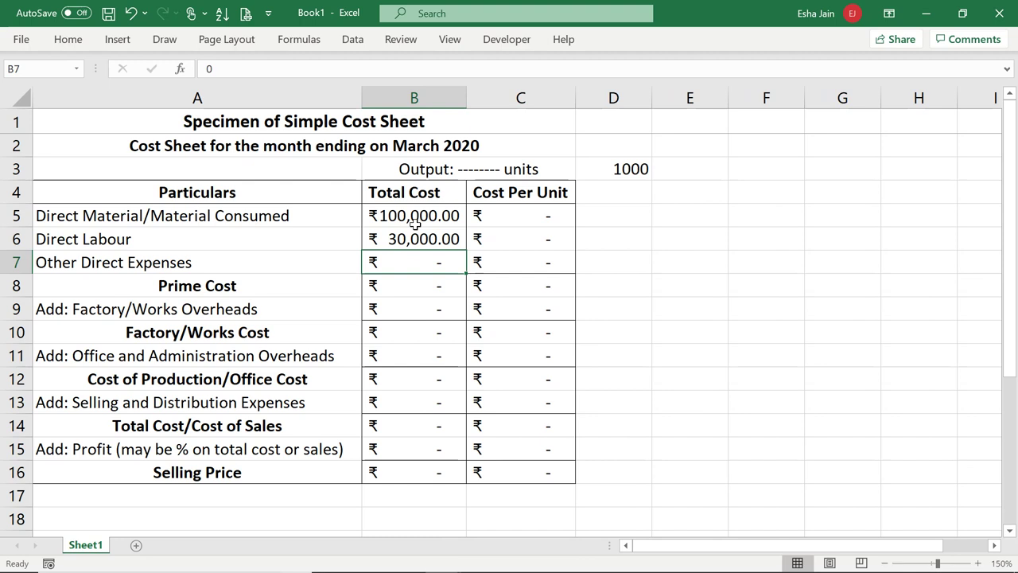
type("40,000")
key("Return")
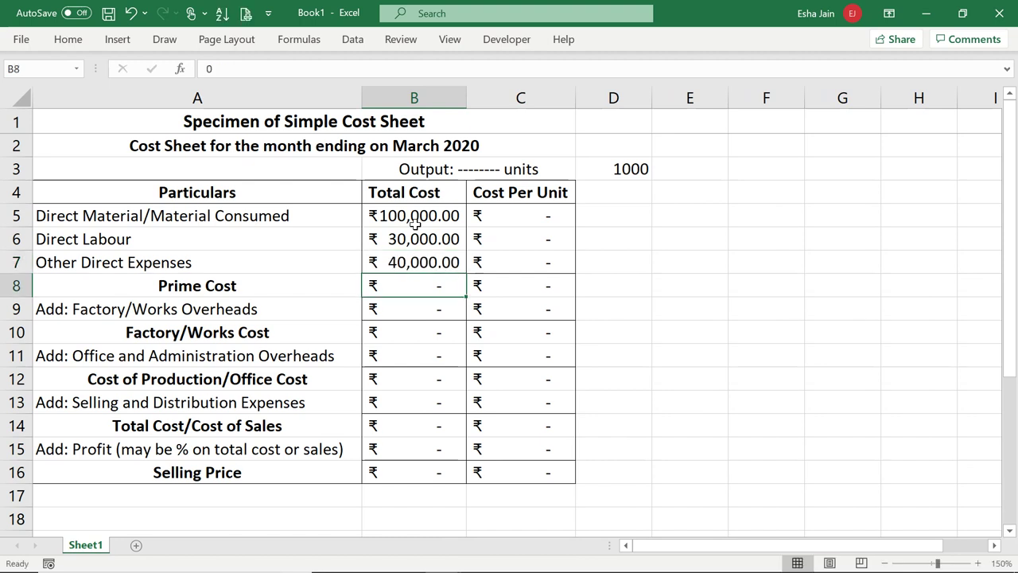
Set Prime Cost in B8 to =SUM(B5:B7) and bold the ₹170,000.00 result
type("=")
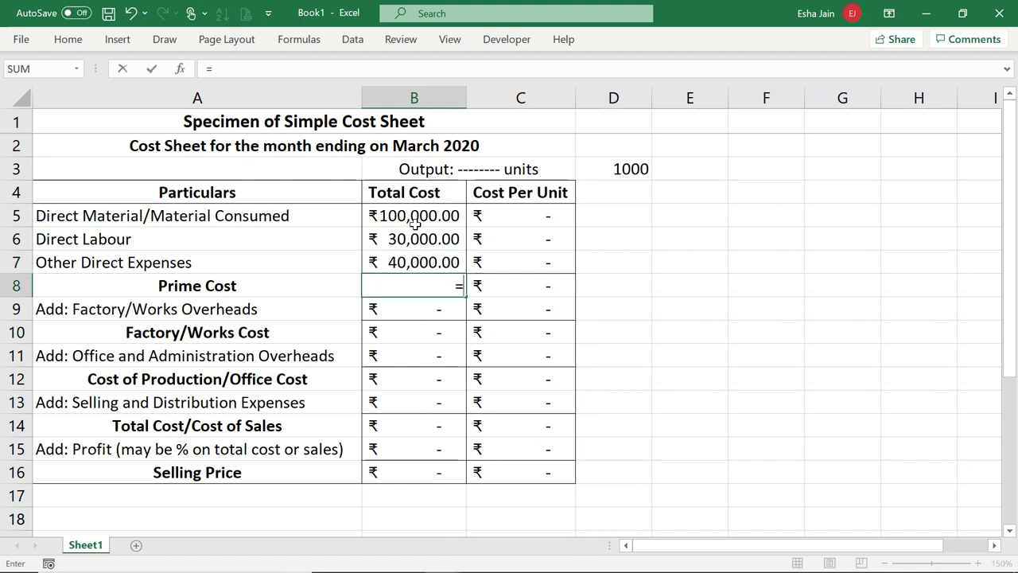
type("sum(")
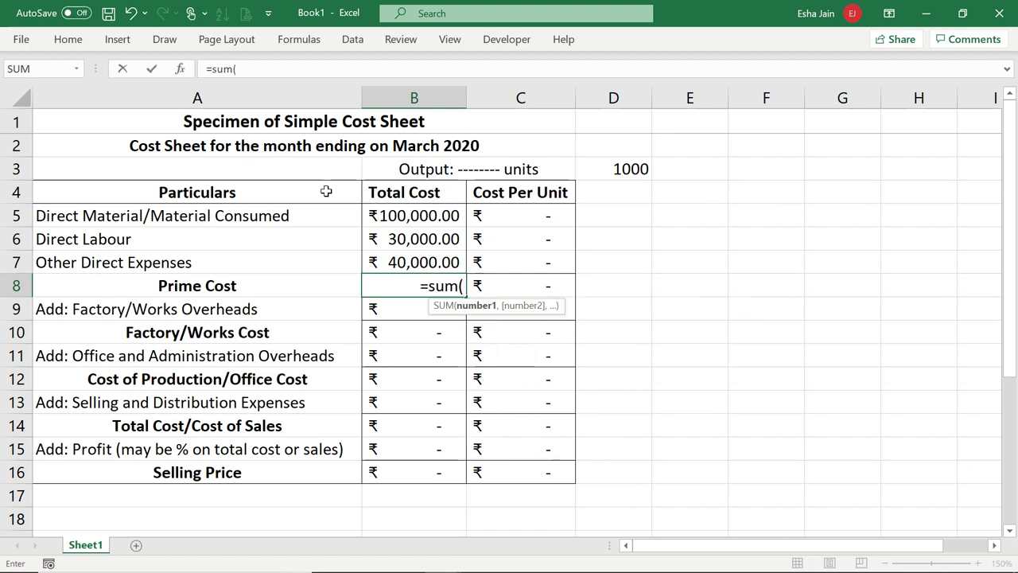
left_click(377, 219)
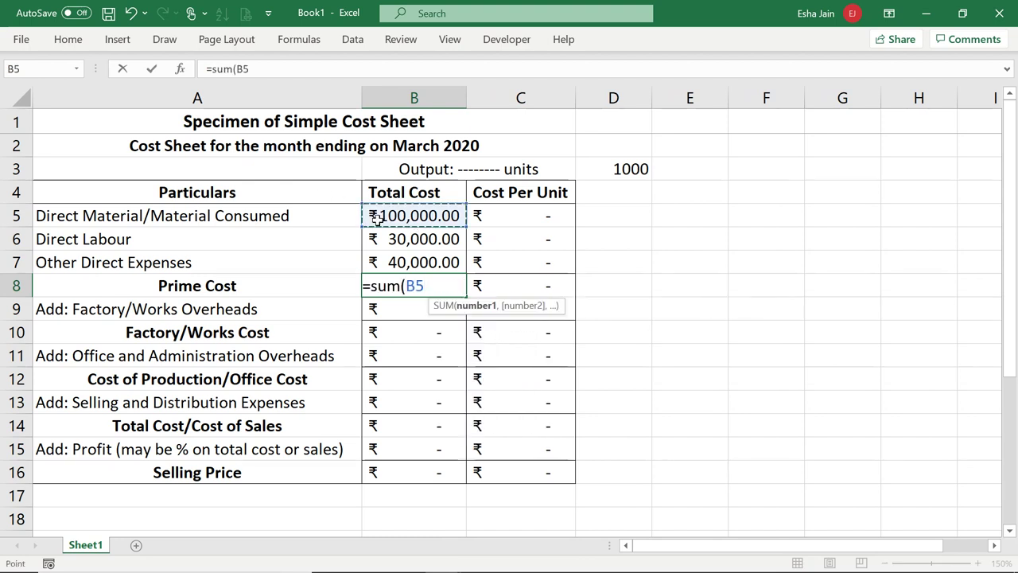
key("F8")
left_click(404, 264)
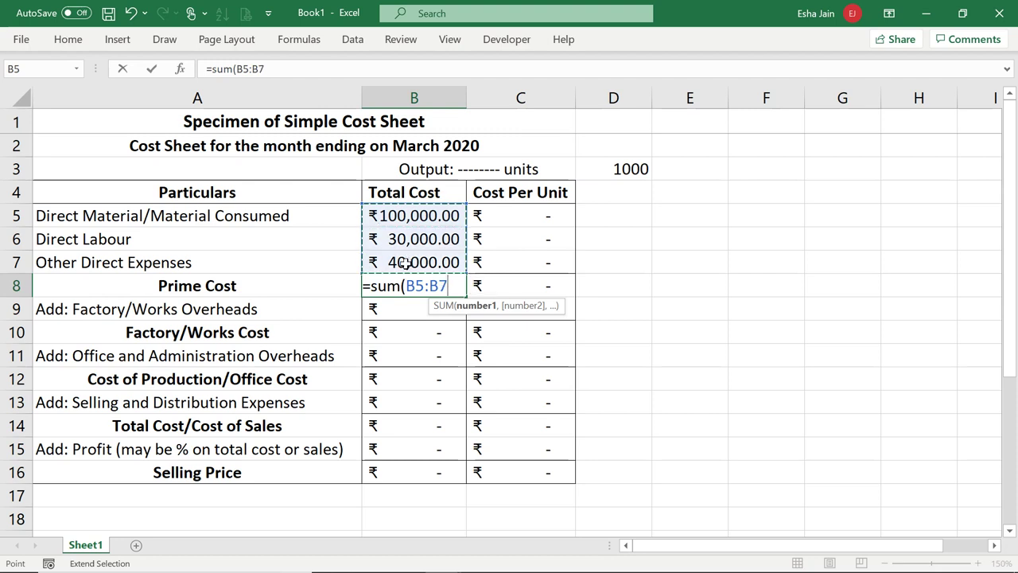
type(")")
key("Return")
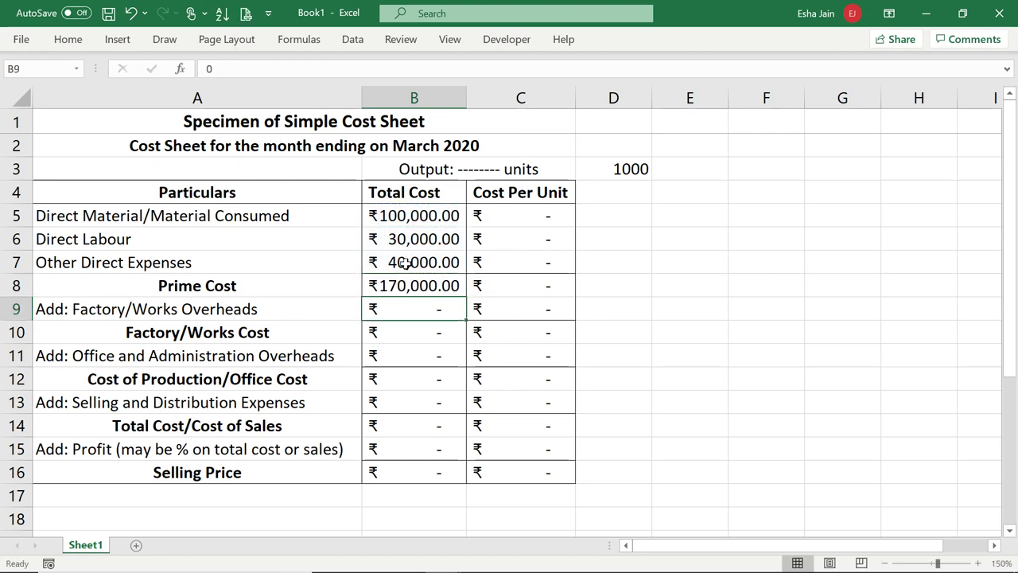
key("Up")
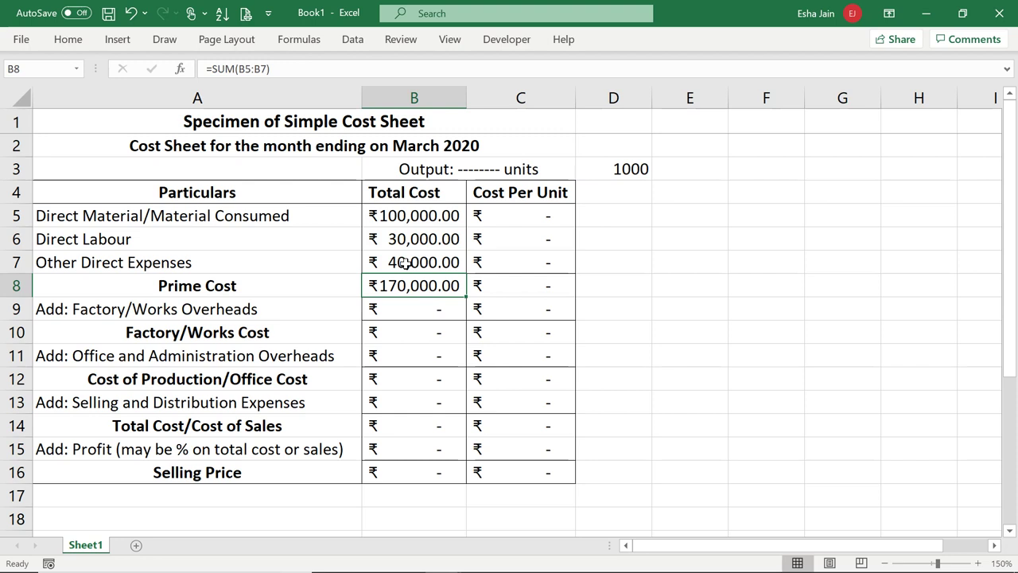
key("ctrl+b")
key("Down")
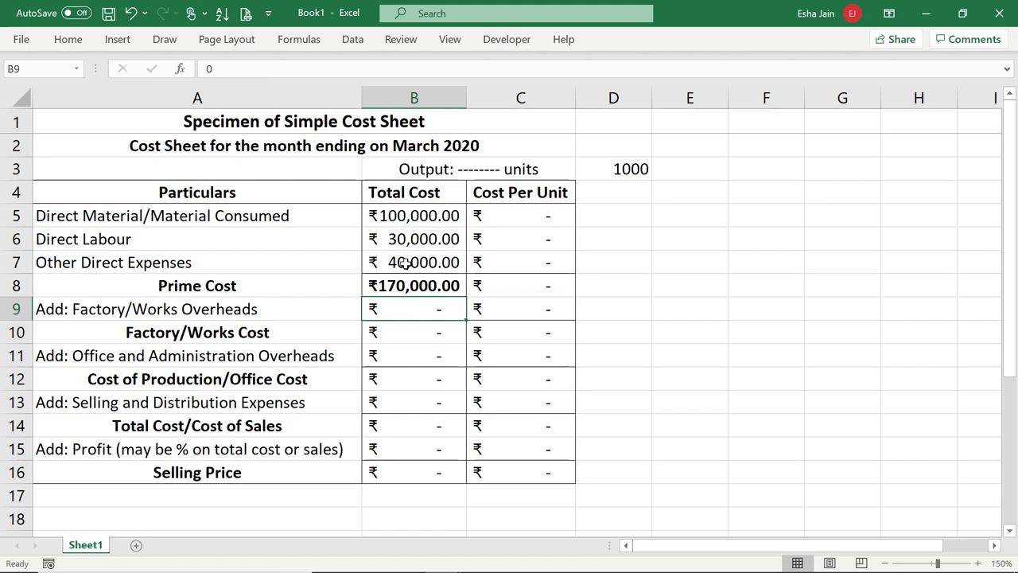
Enter 120000 factory overheads and set a bold Factory/Works Cost of =B8+B9, giving ₹290,000.00
type("12000")
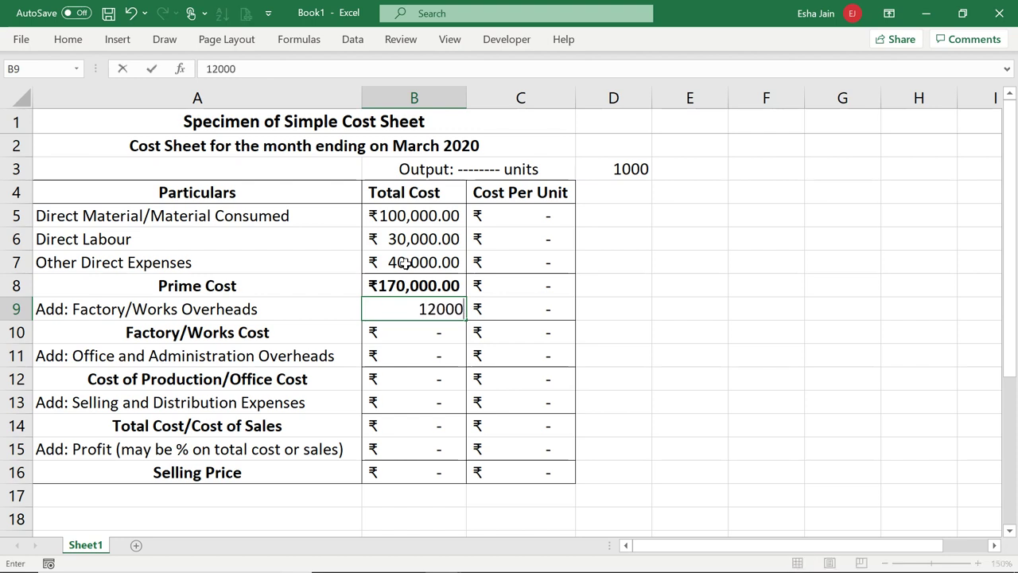
type("0")
key("Return")
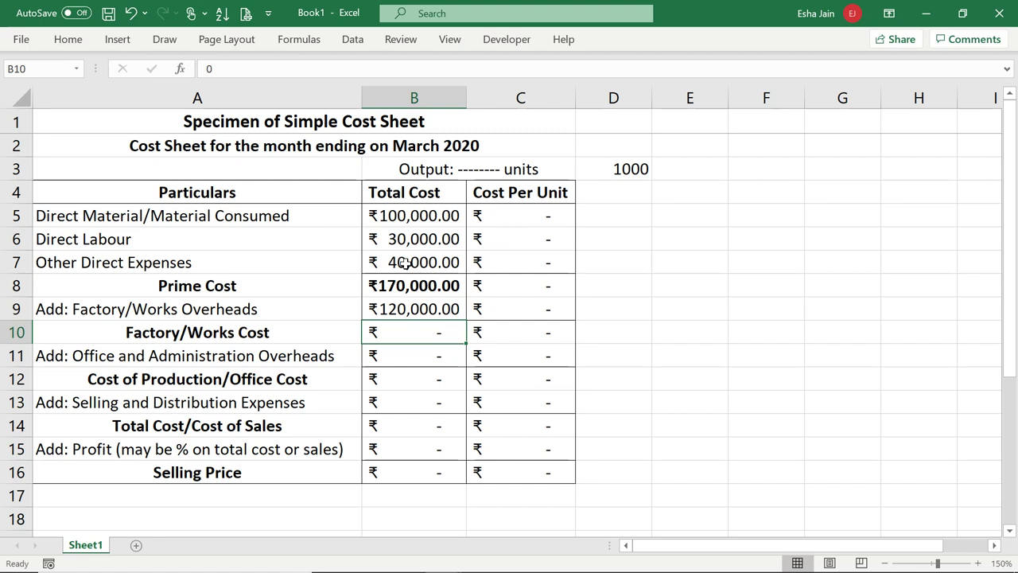
type("=")
key("Up")
key("Up")
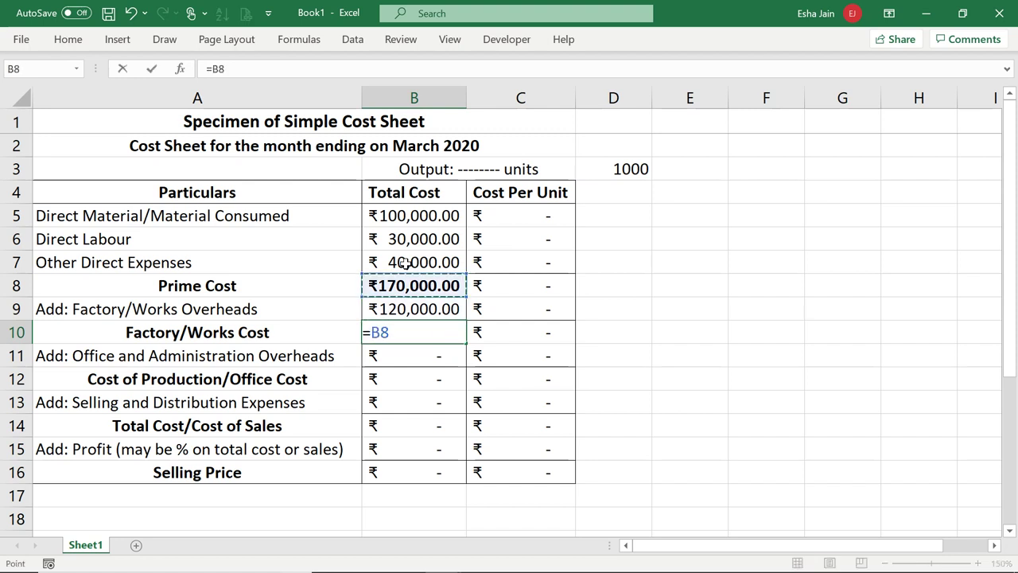
type("+")
key("Up")
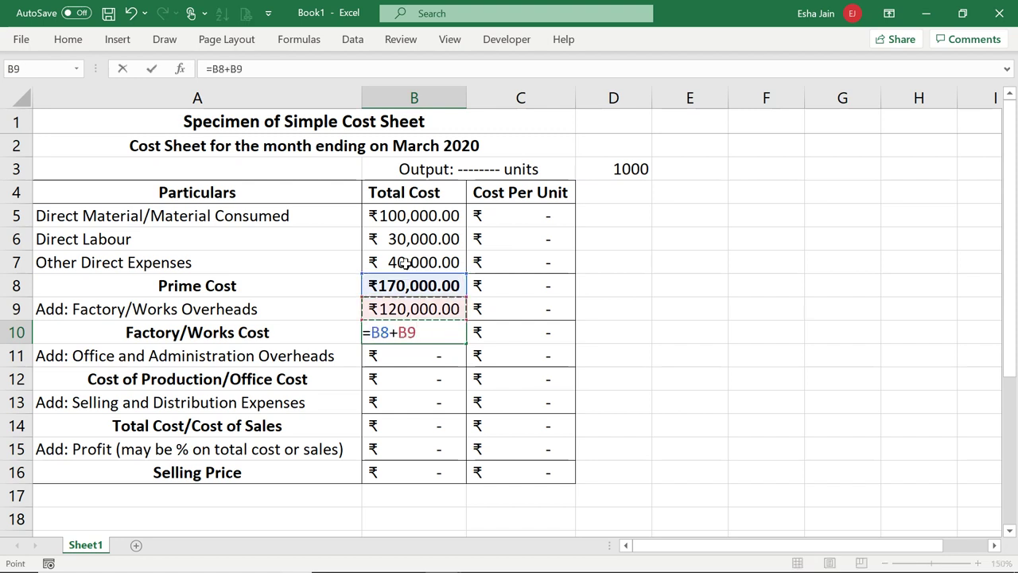
key("Return")
key("Up")
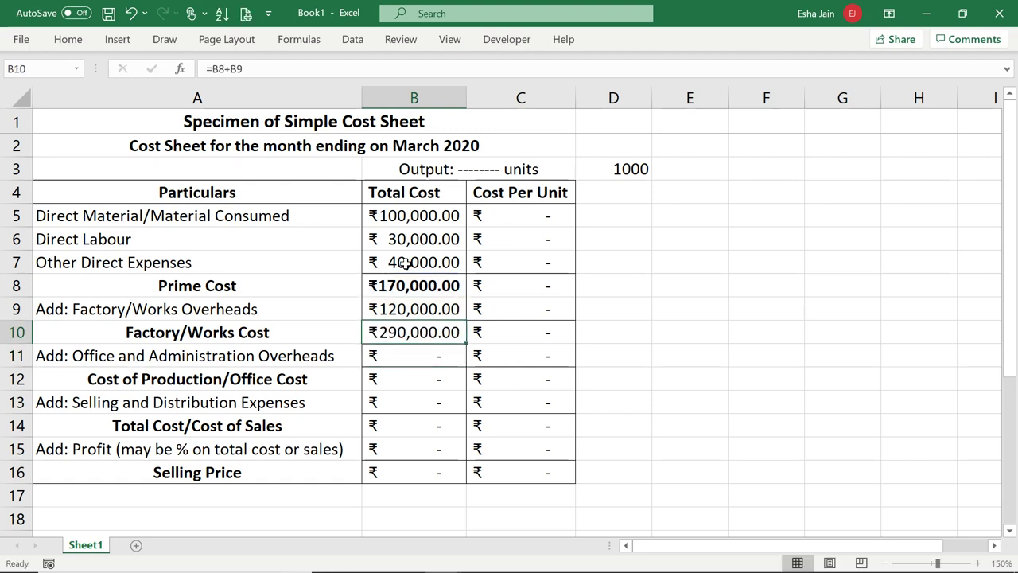
key("ctrl+b")
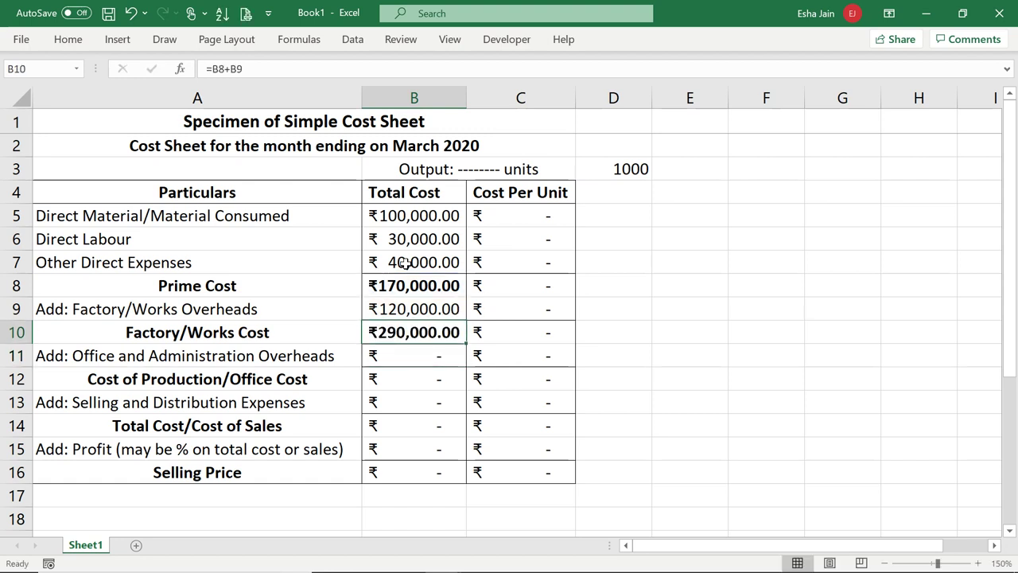
Enter 50000 as Office and Administration Overheads in B11
key("Down")
type("5")
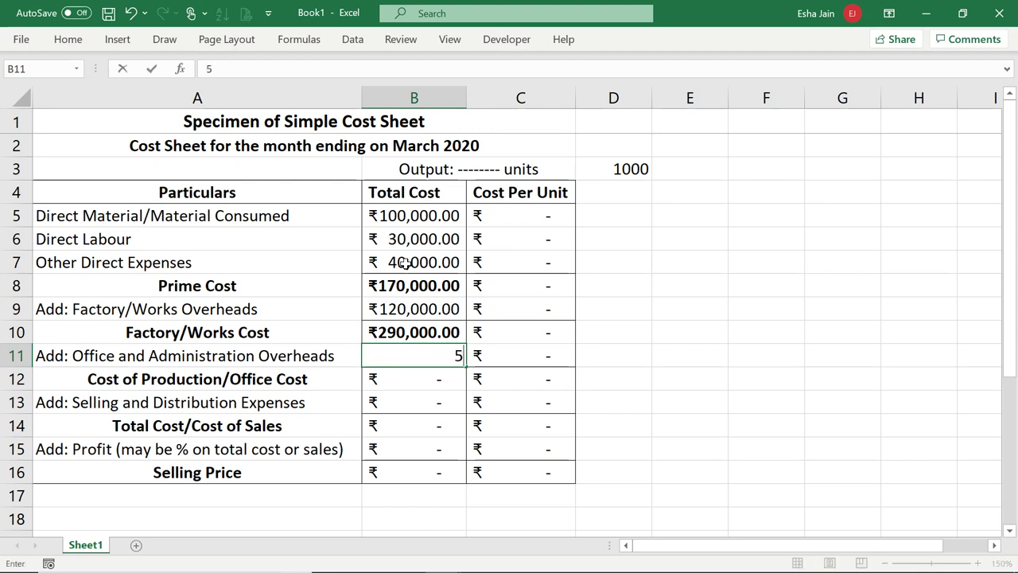
type("0000")
key("ctrl+Return")
Set Cost of Production to =B10+B11 (₹340,000.00) and bold B12:C12
key("Down")
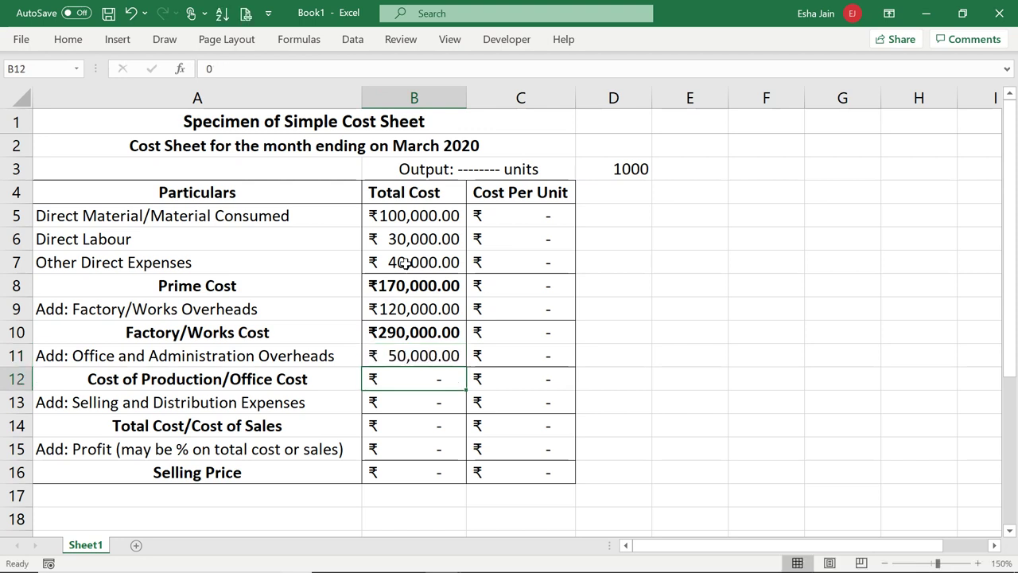
type("=")
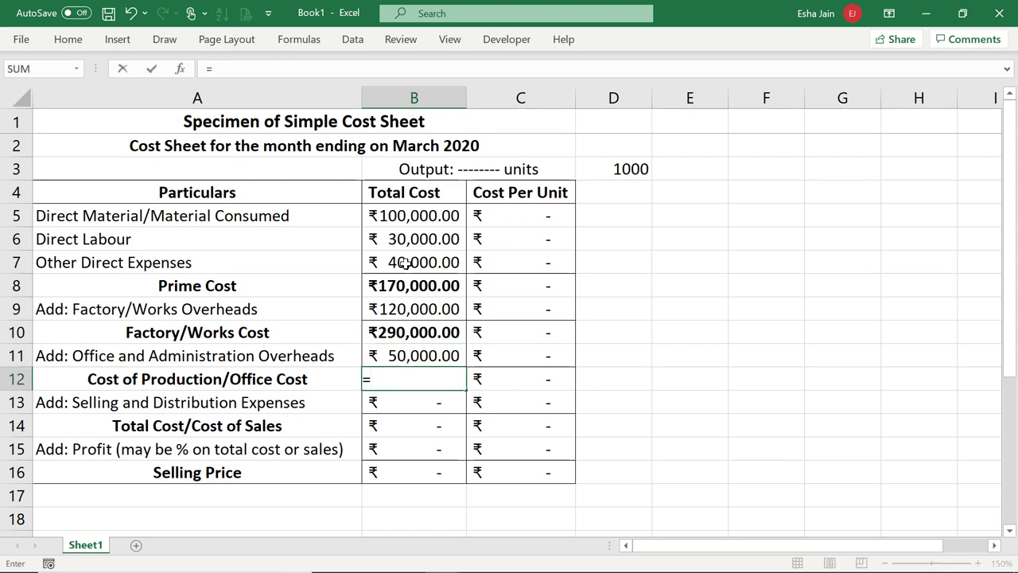
key("Up")
key("Up")
type("+")
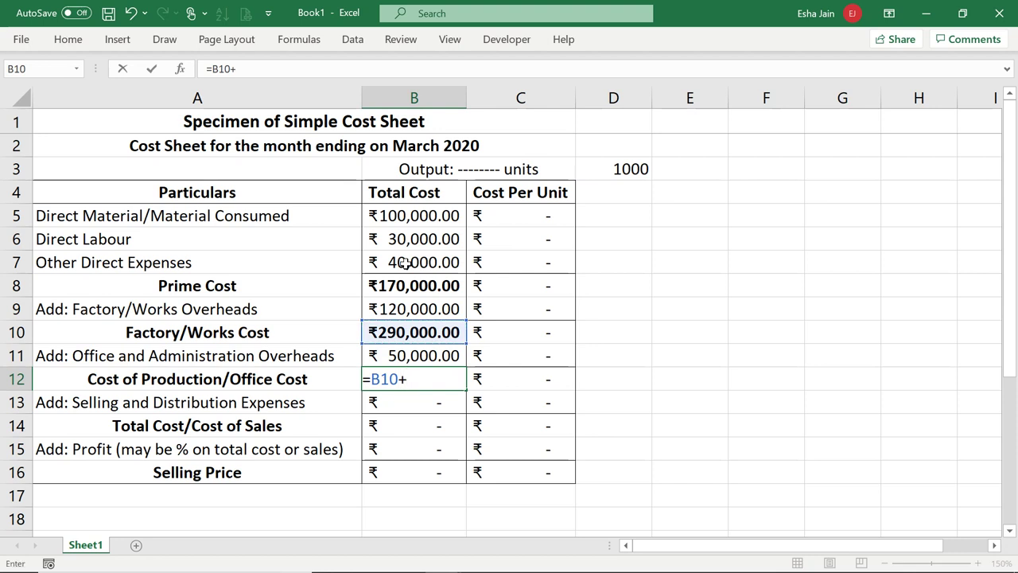
key("Up")
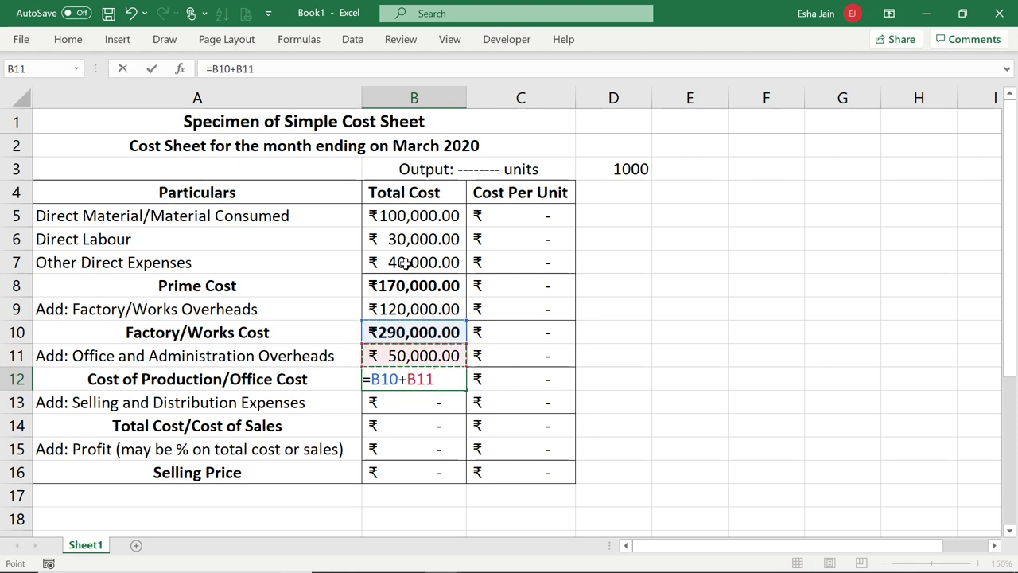
key("Return")
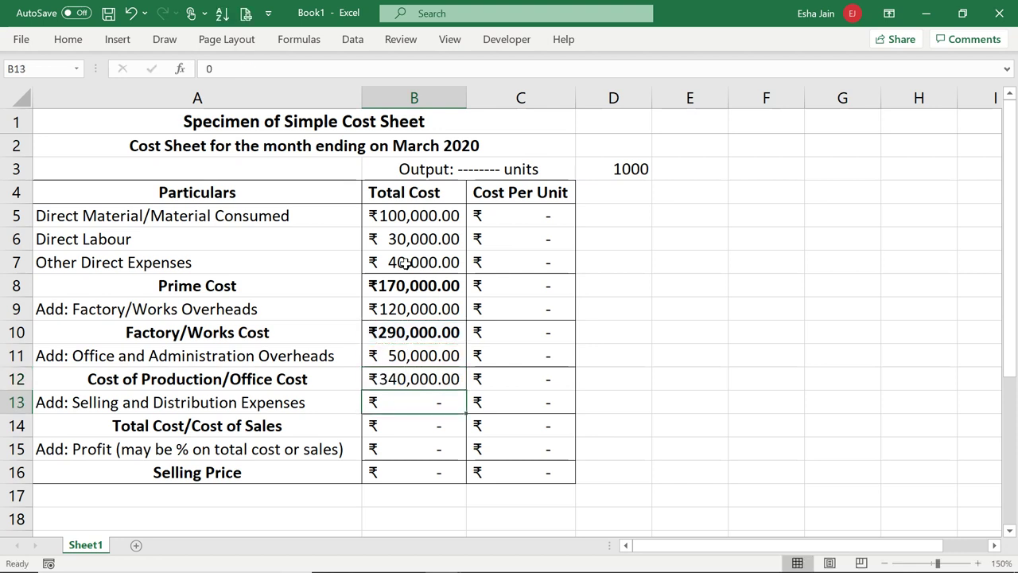
key("Up")
key("shift+Right")
key("ctrl+b")
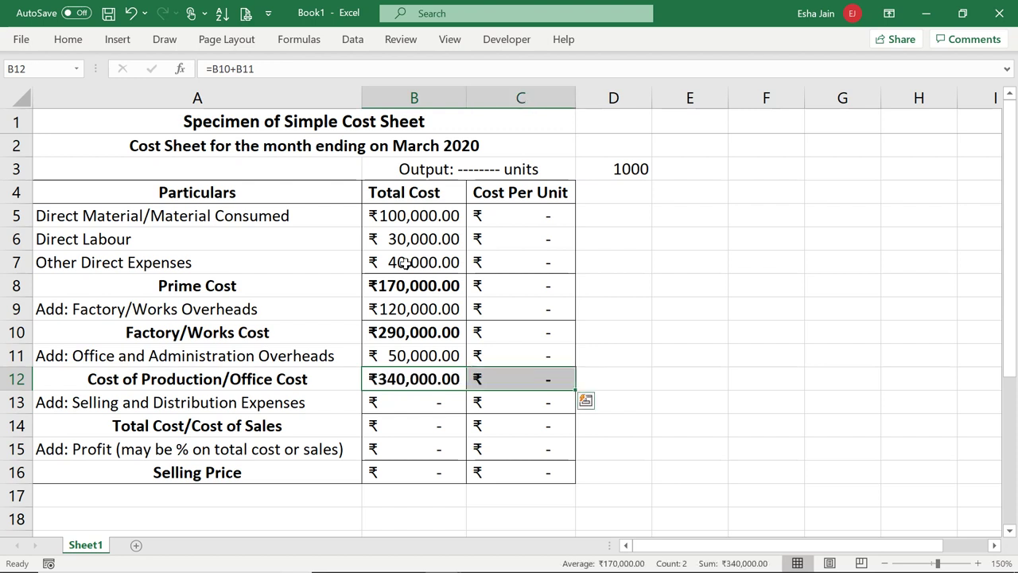
key("Down")
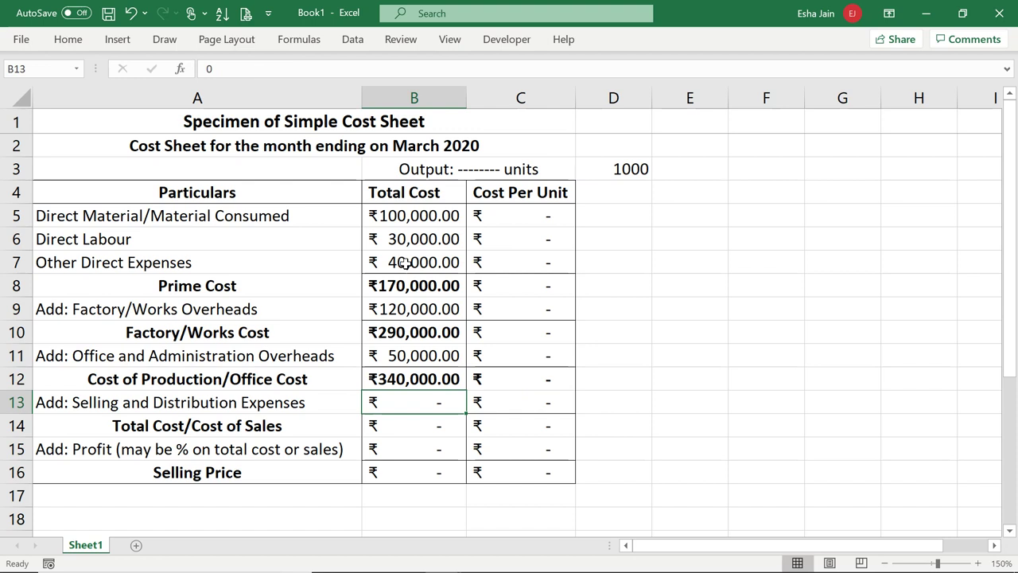
Enter 120000 selling expenses and set Total Cost to =B12+B13, giving ₹460,000.00
type("12000")
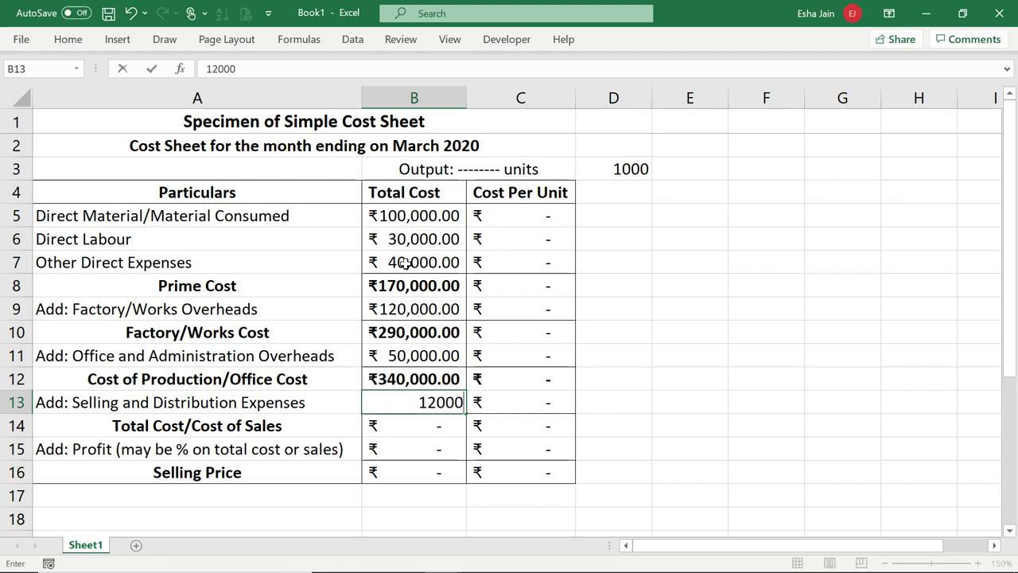
type("0")
key("Return")
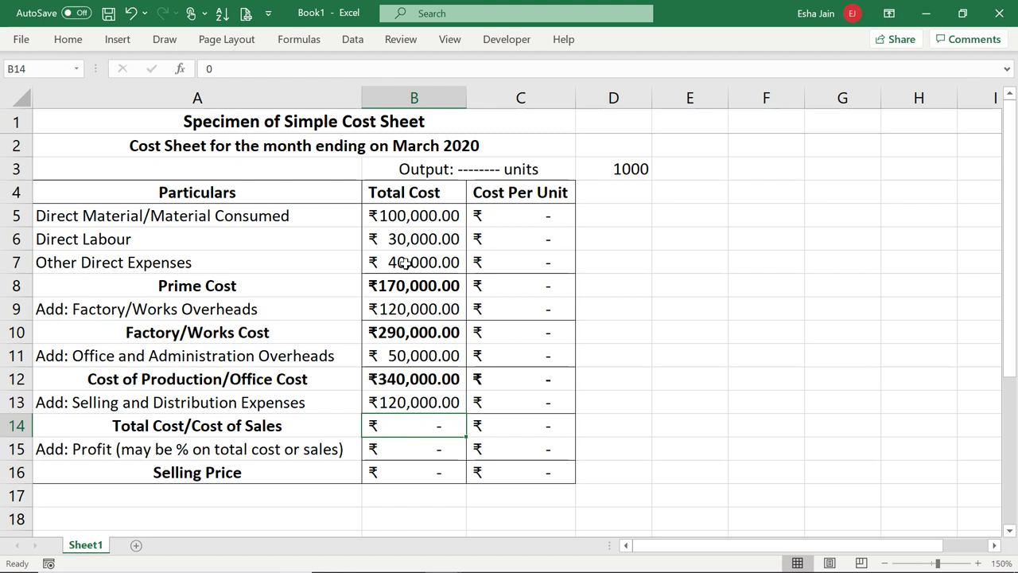
type("=")
key("Up")
key("Up")
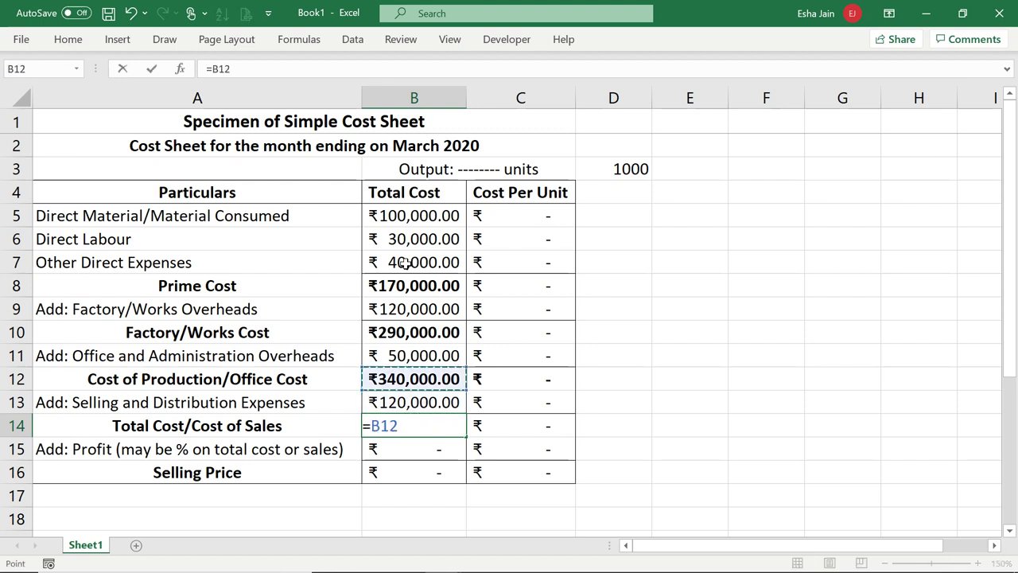
type("+")
key("Up")
key("Return")
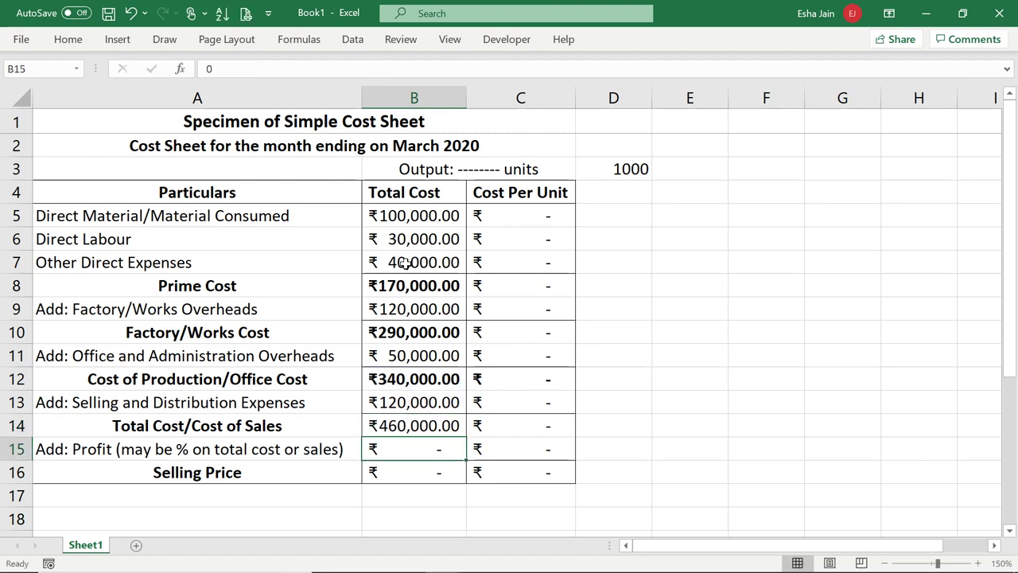
key("Up")
key("shift+Right")
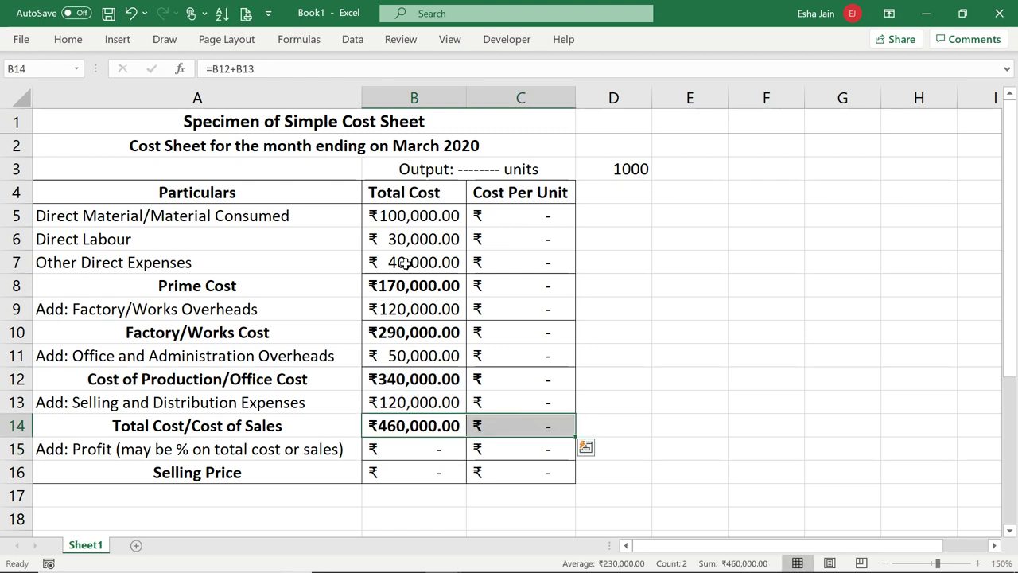
key("Down")
key("Down")
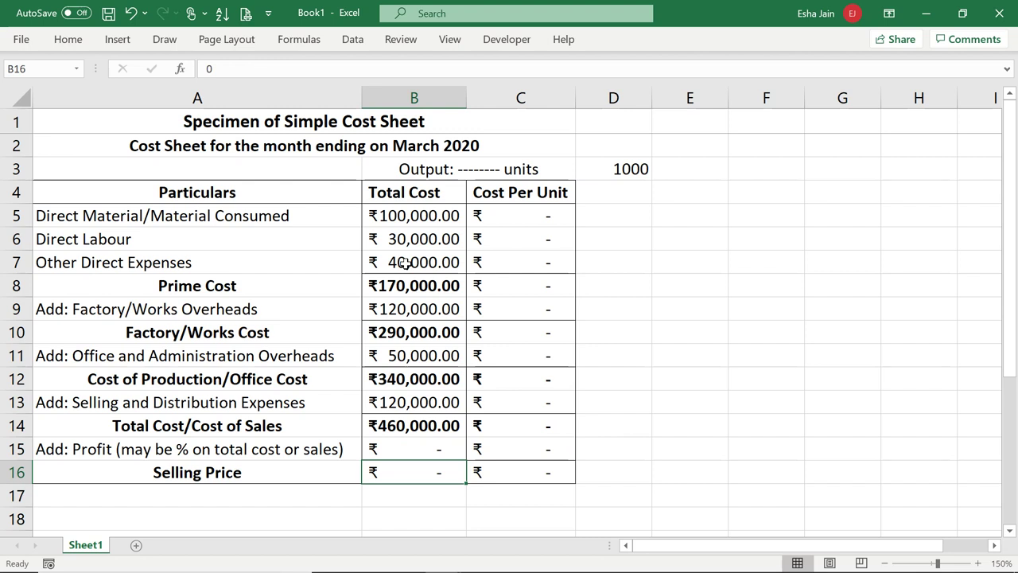
Write the note '10% on total cost' in D15 beside the profit row
key("Right")
key("Up")
key("Right")
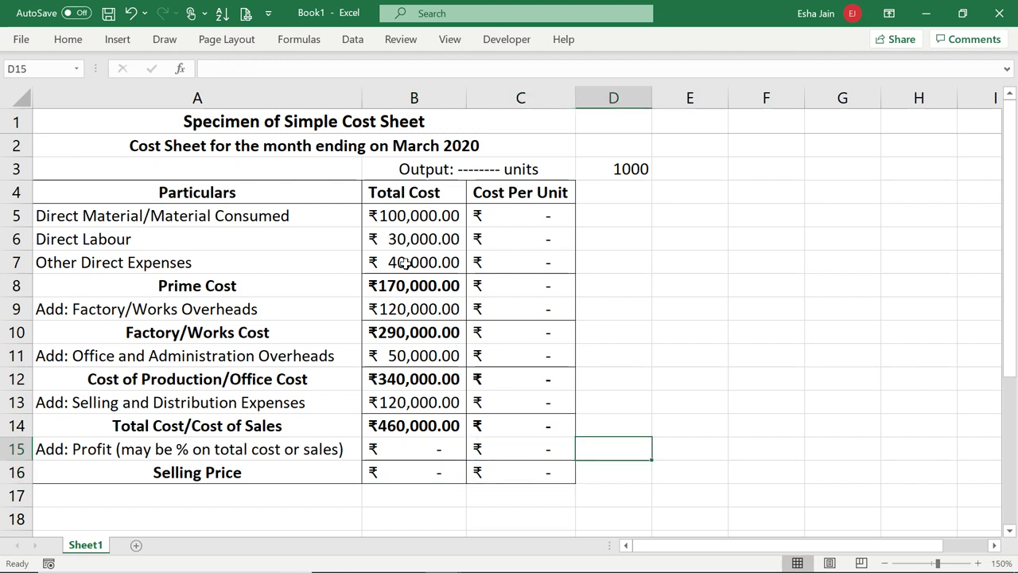
type("10%")
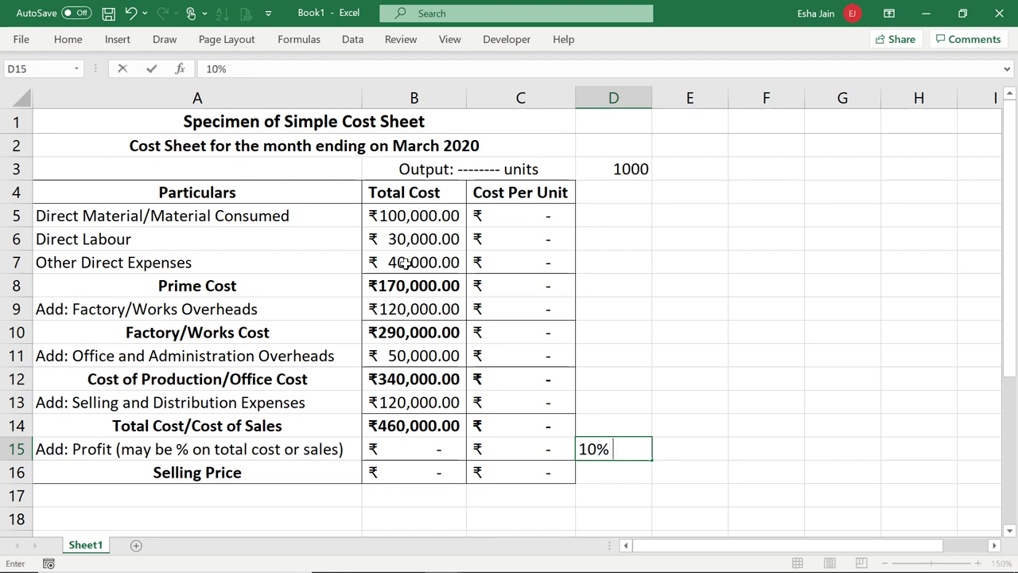
type(" on total")
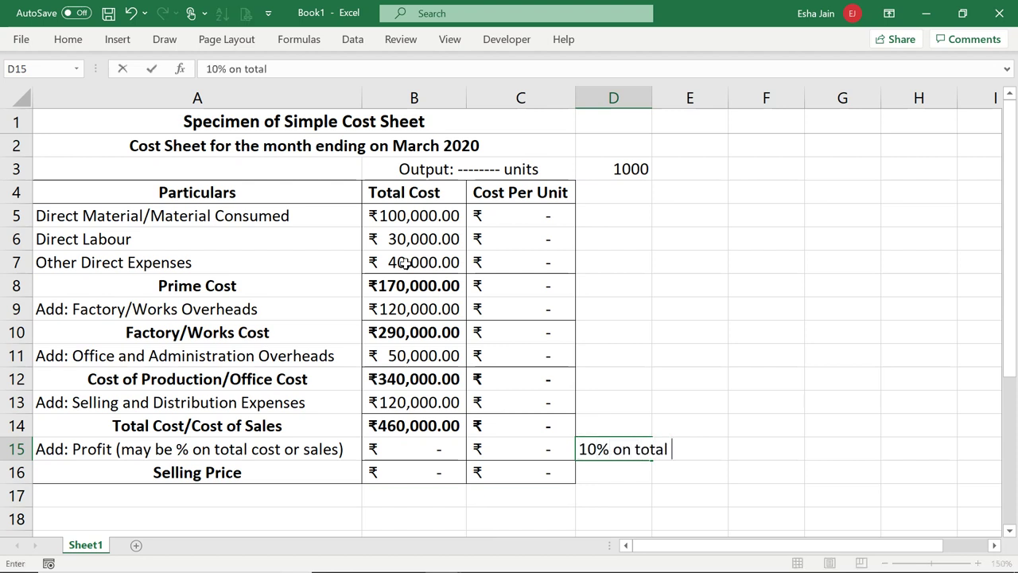
type(" cost")
key("Return")
Set the profit in B15 to =B14*10%, giving ₹46,000.00
key("Up")
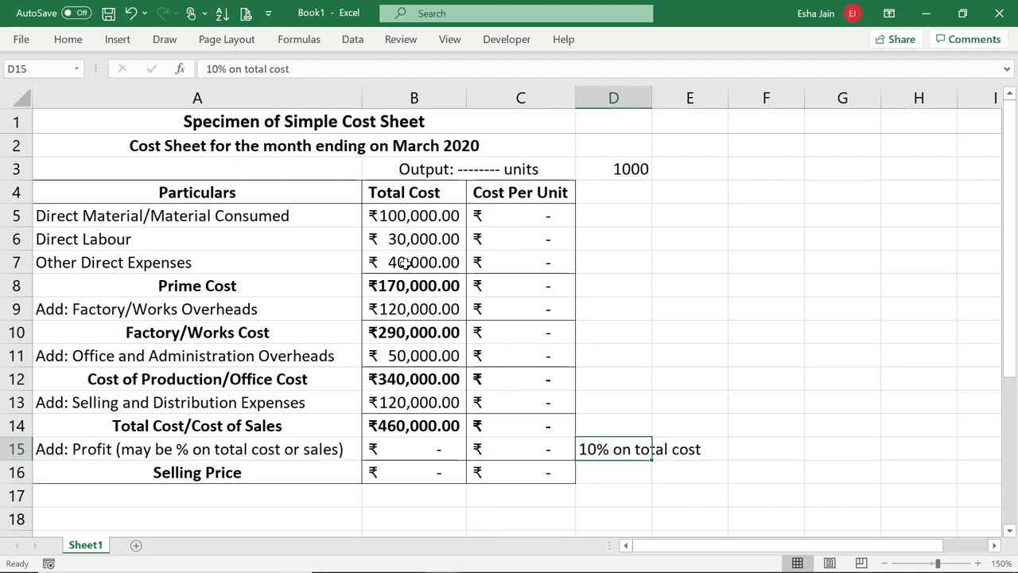
key("Left")
key("Up")
key("Left")
key("Down")
type("=")
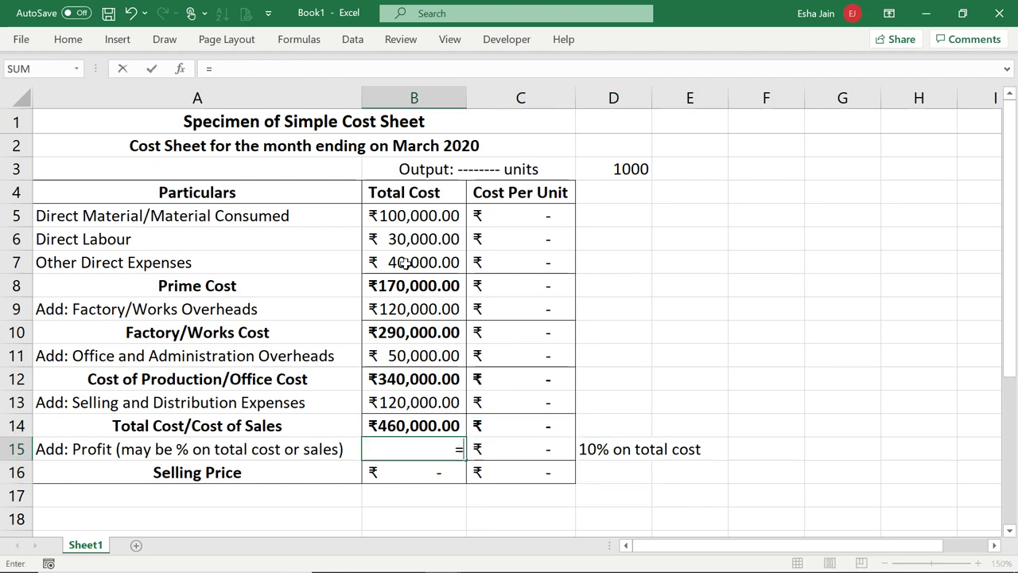
key("Up")
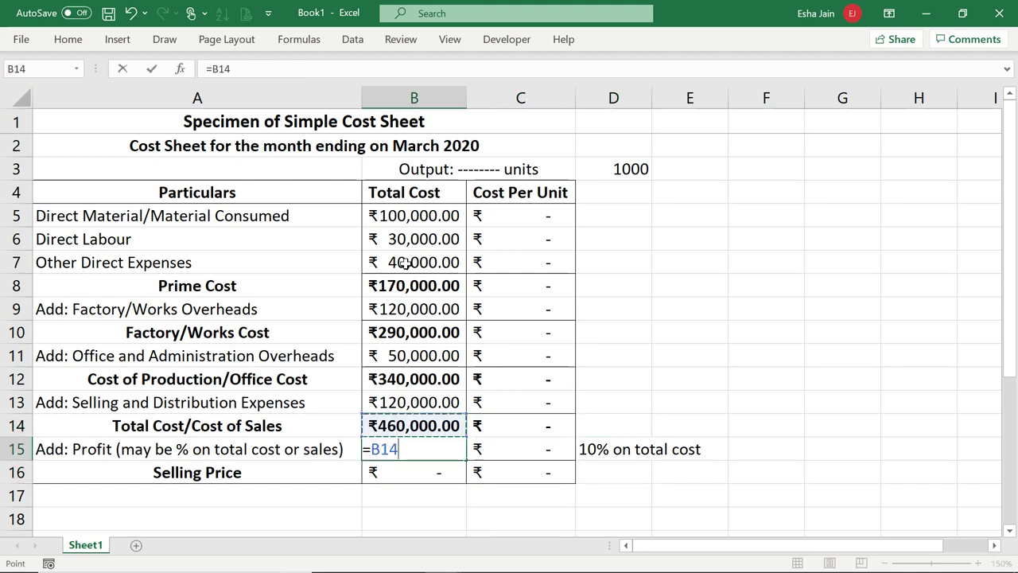
type("*10%")
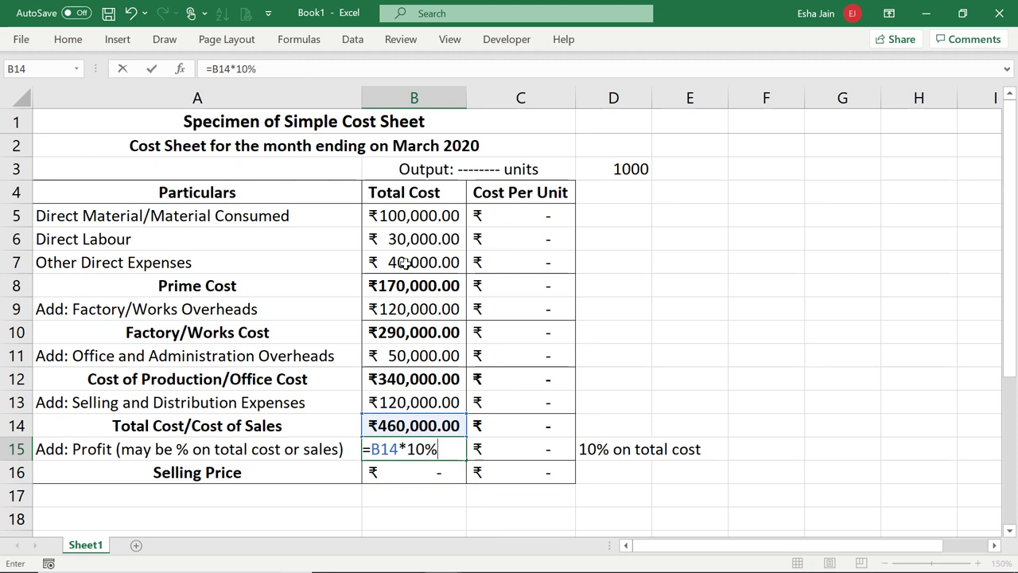
key("Return")
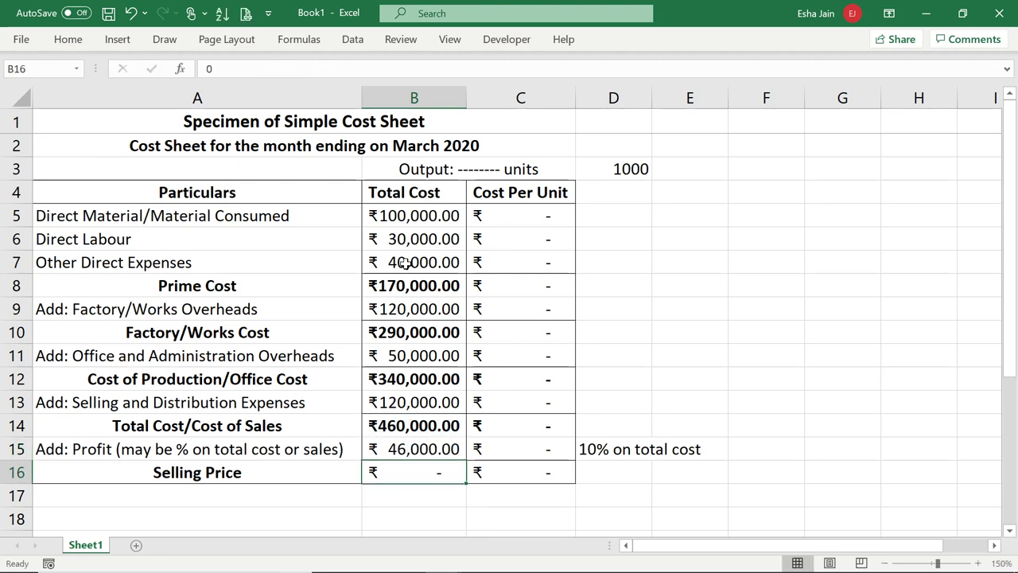
Bold the Selling Price row and set B16 to =B14+B15, giving ₹506,000.00
key("shift+Right")
key("ctrl+b")
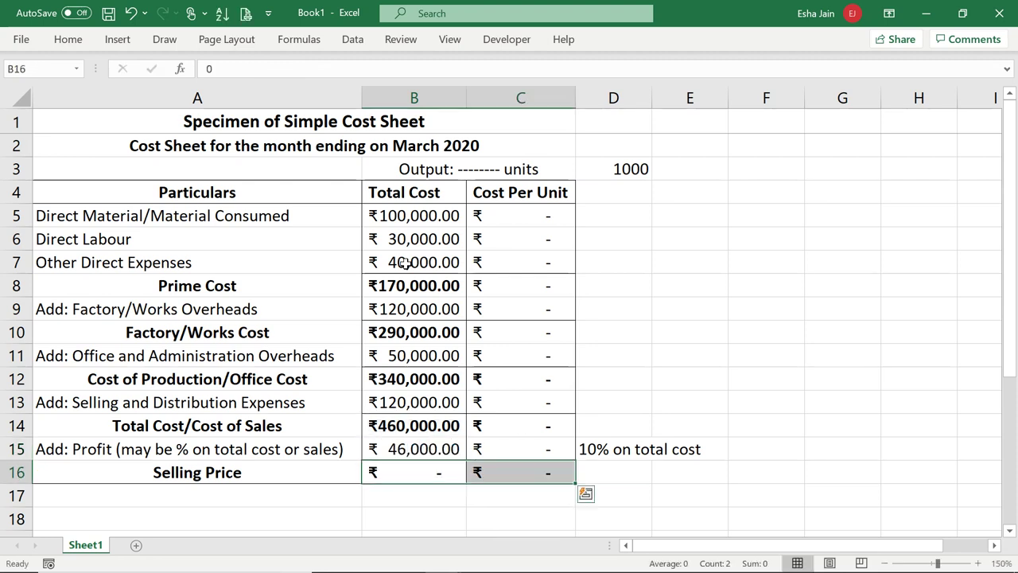
key("Left")
key("Right")
key("F2")
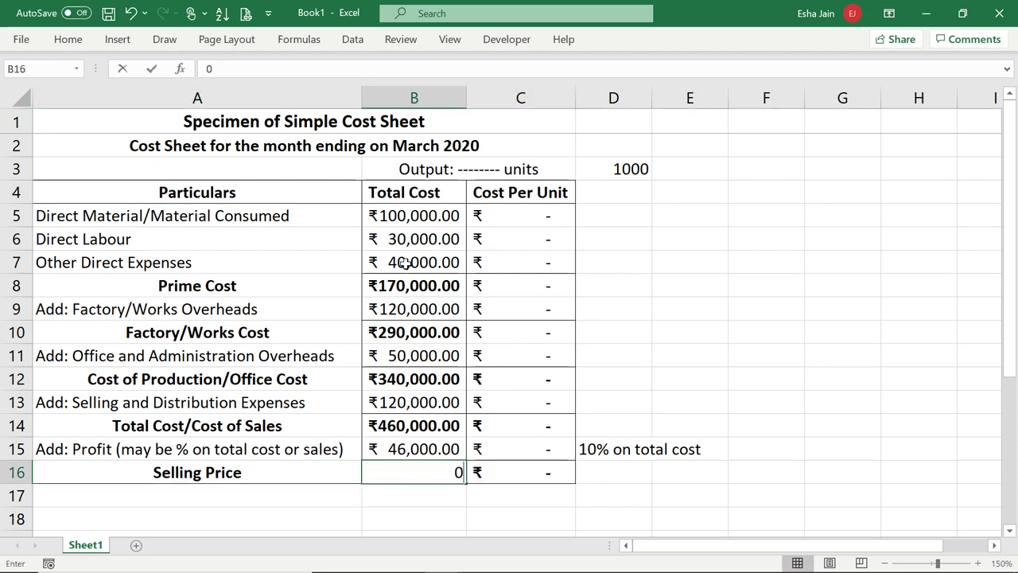
key("BackSpace")
type("=")
key("Up")
key("Up")
type("+")
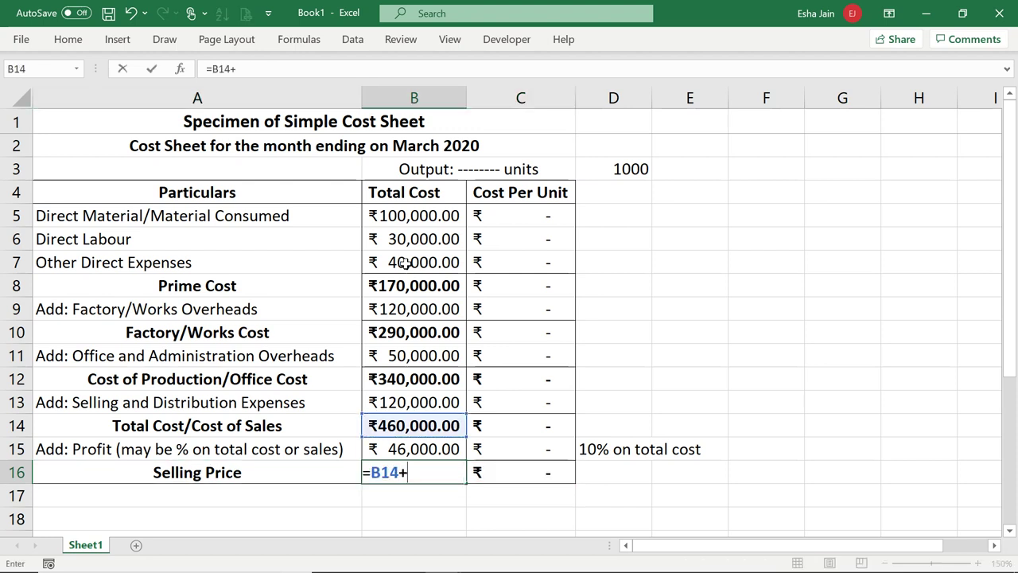
key("Up")
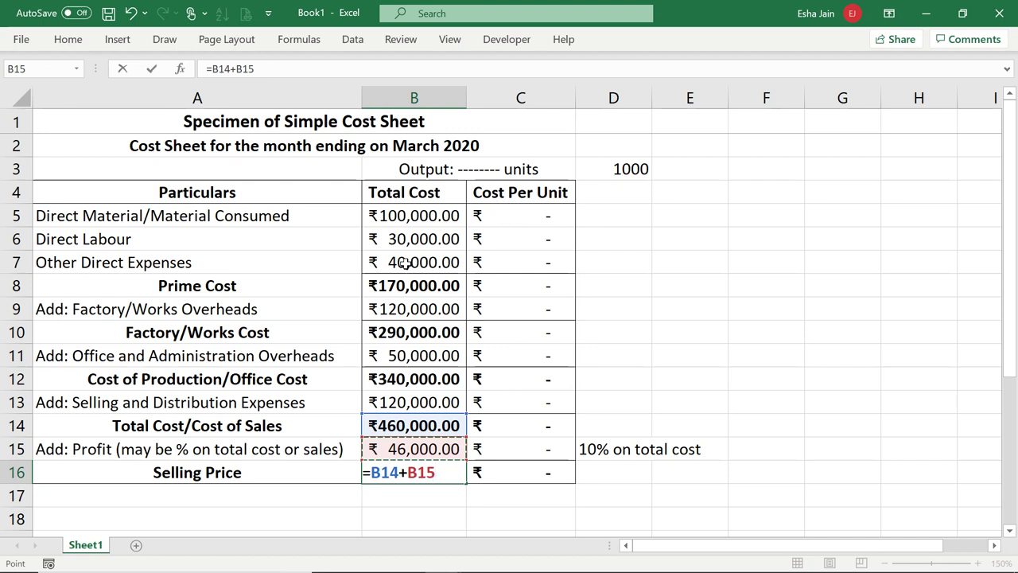
key("ctrl+Return")
key("Return")
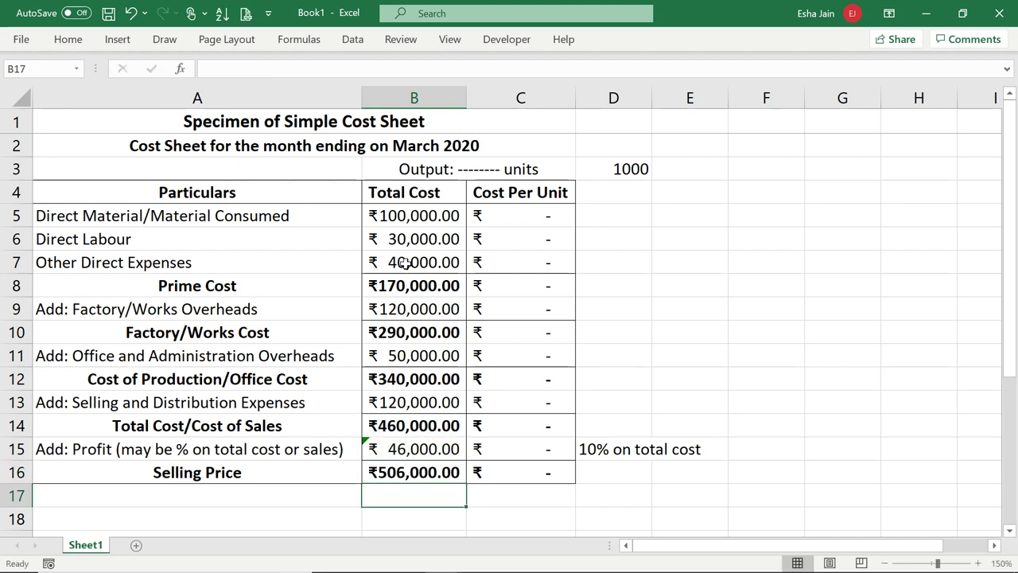
Check the profit and selling price formulas in B15 and B16
key("Up")
key("Up")
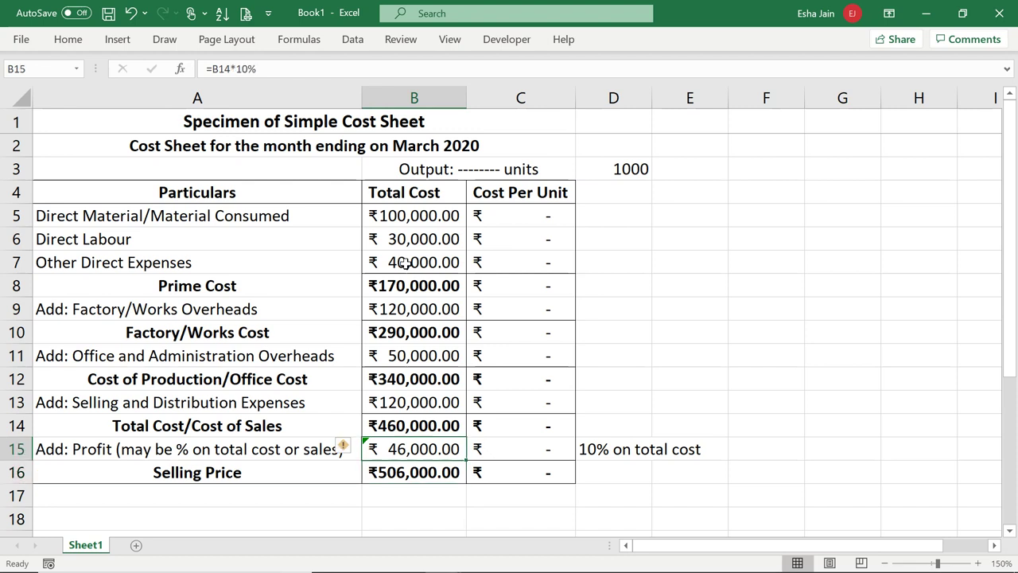
key("Down")
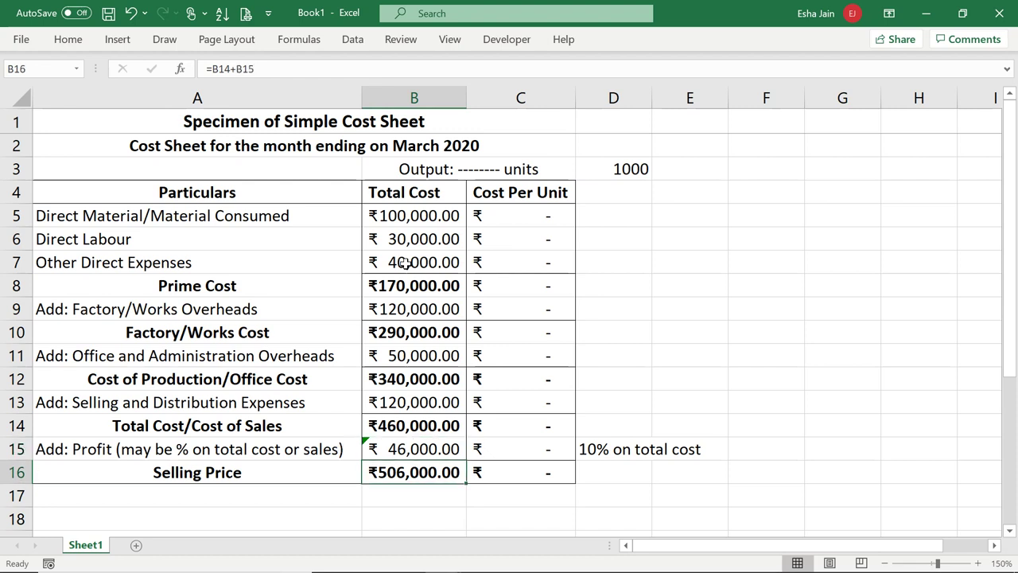
left_click(523, 210)
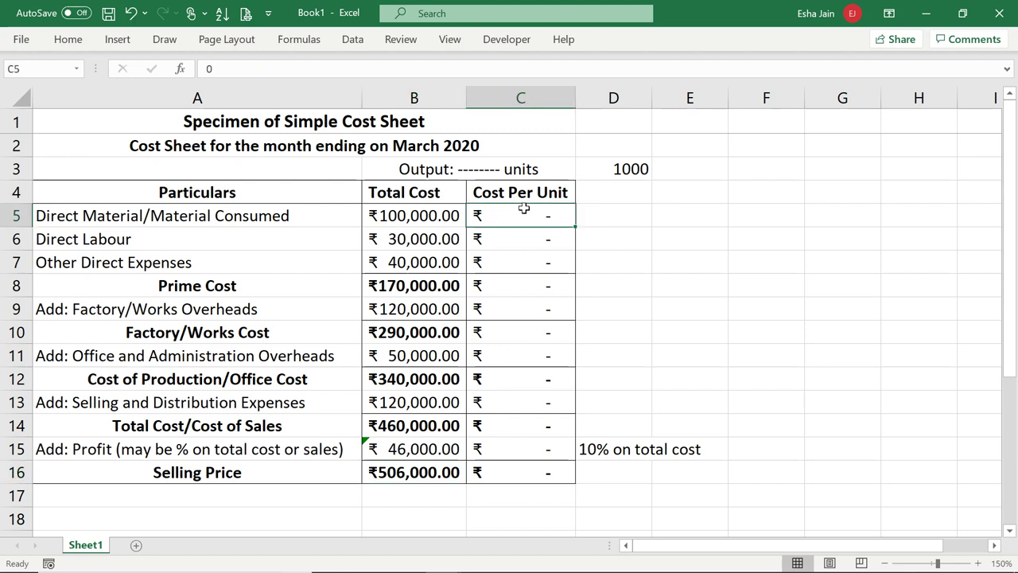
Enter =B5/$D$3 in C5 for the Direct Material cost per unit
left_click(609, 178)
left_click(518, 212)
type("=")
key("Left")
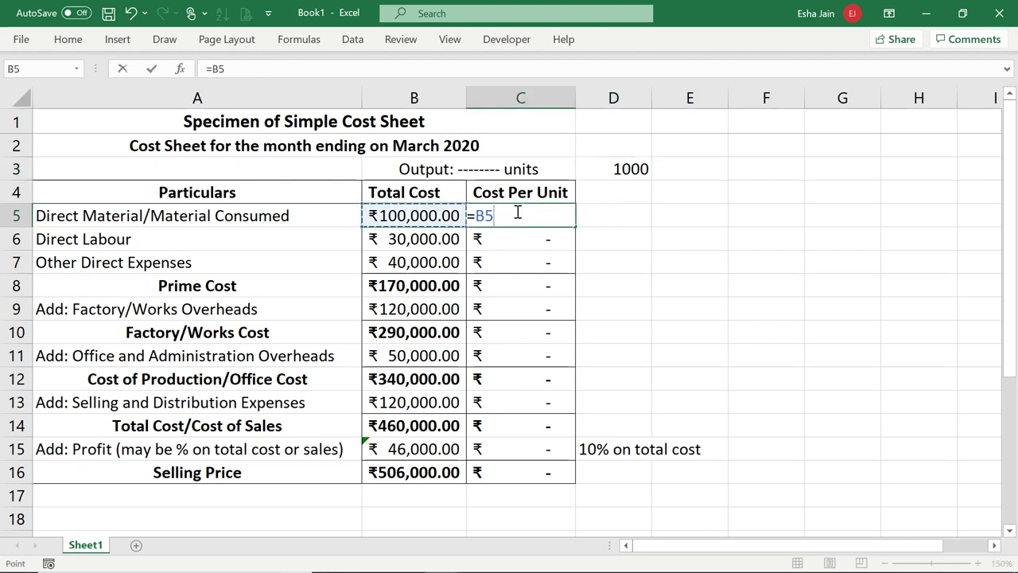
type("/")
left_click(616, 167)
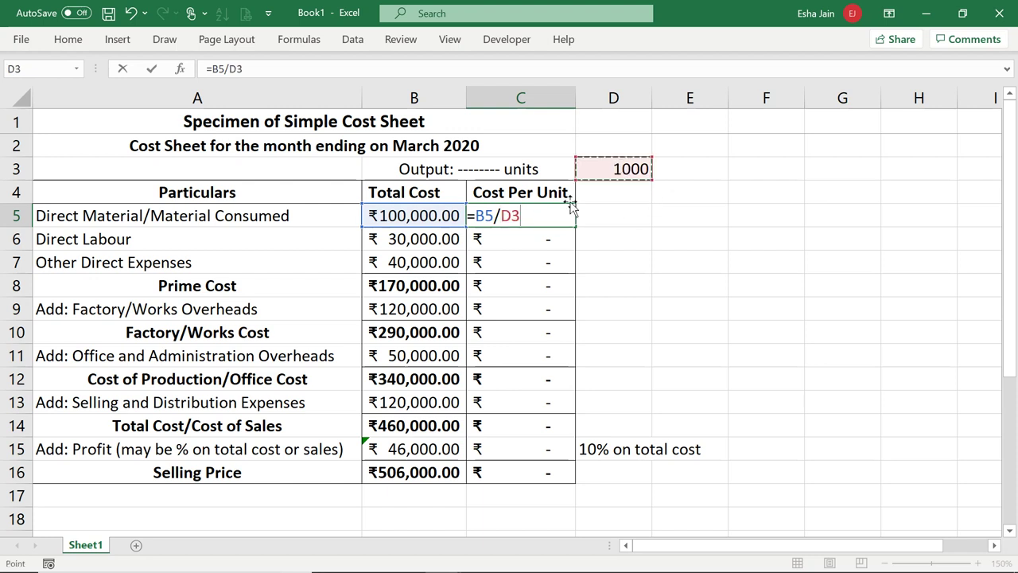
left_click(501, 215)
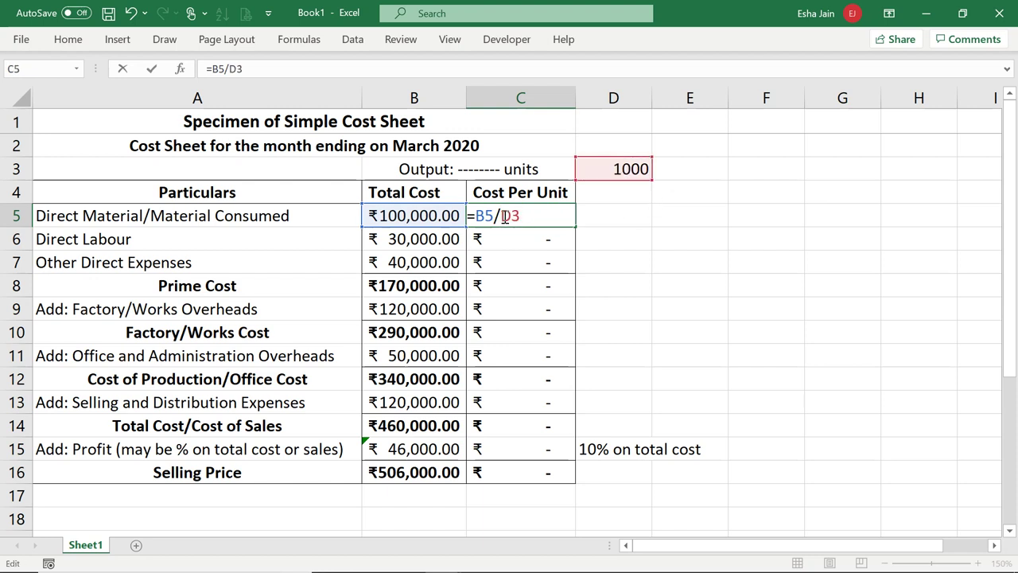
type("$")
key("Right")
type("$")
key("Return")
Copy the per-unit formula down the Cost Per Unit column to C16
left_click(504, 216)
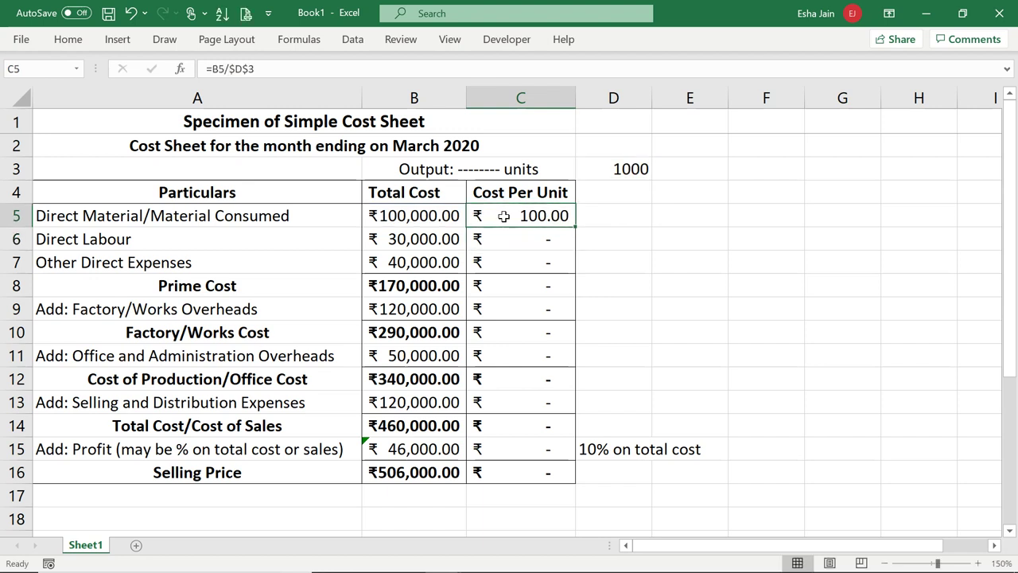
double_click(571, 227)
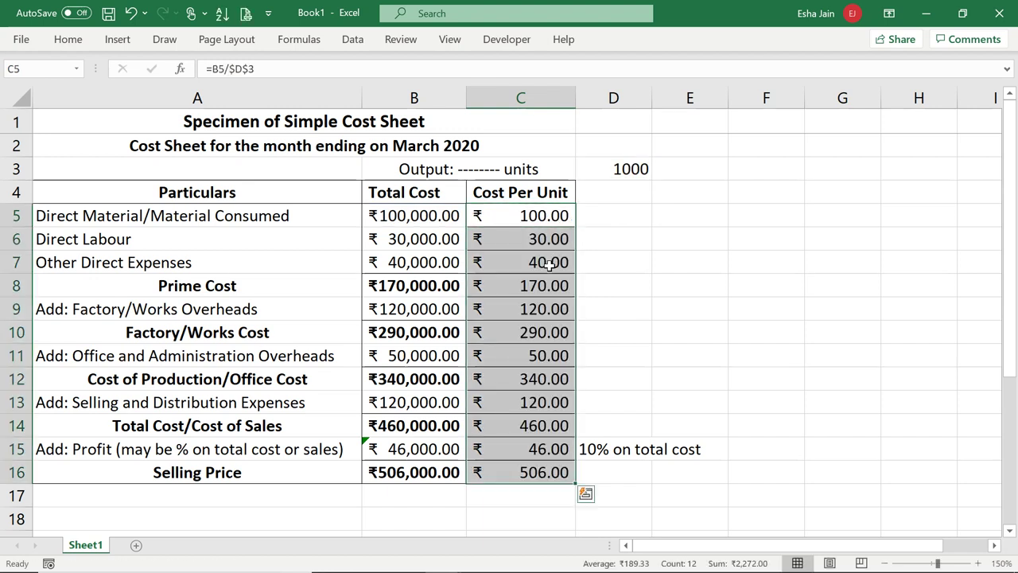
left_click(677, 285)
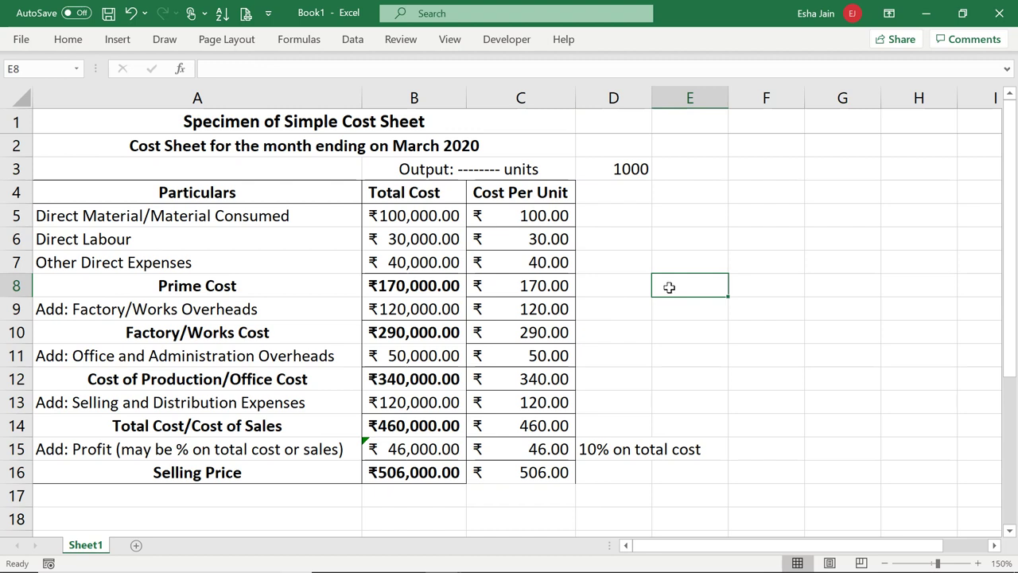
left_click(517, 283)
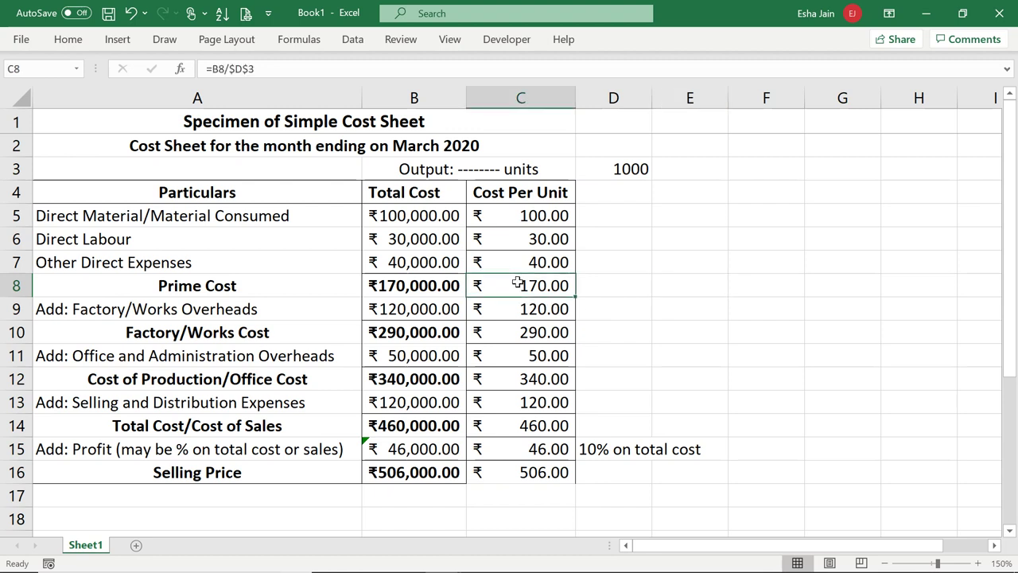
key("ctrl+z")
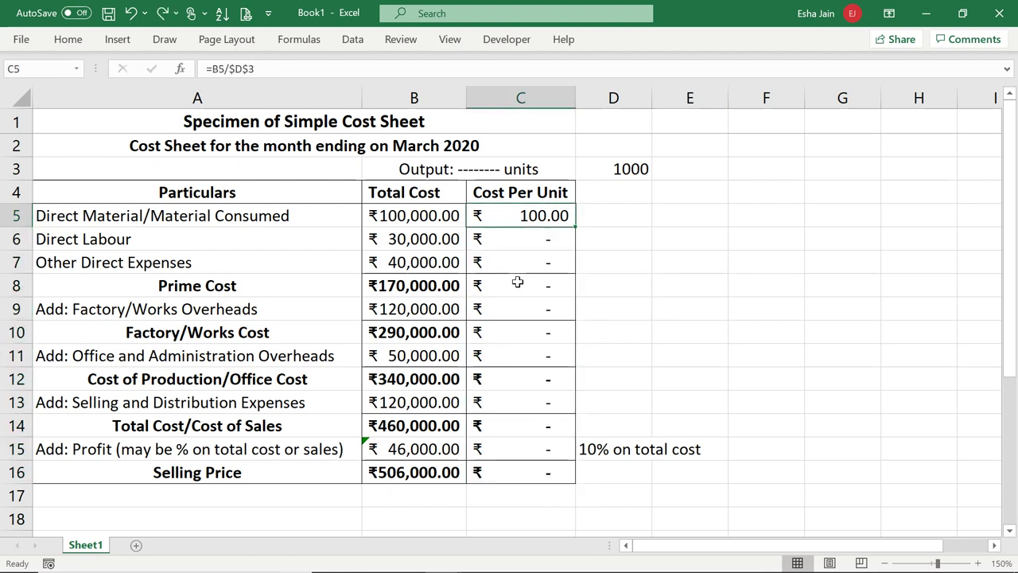
left_click(535, 258)
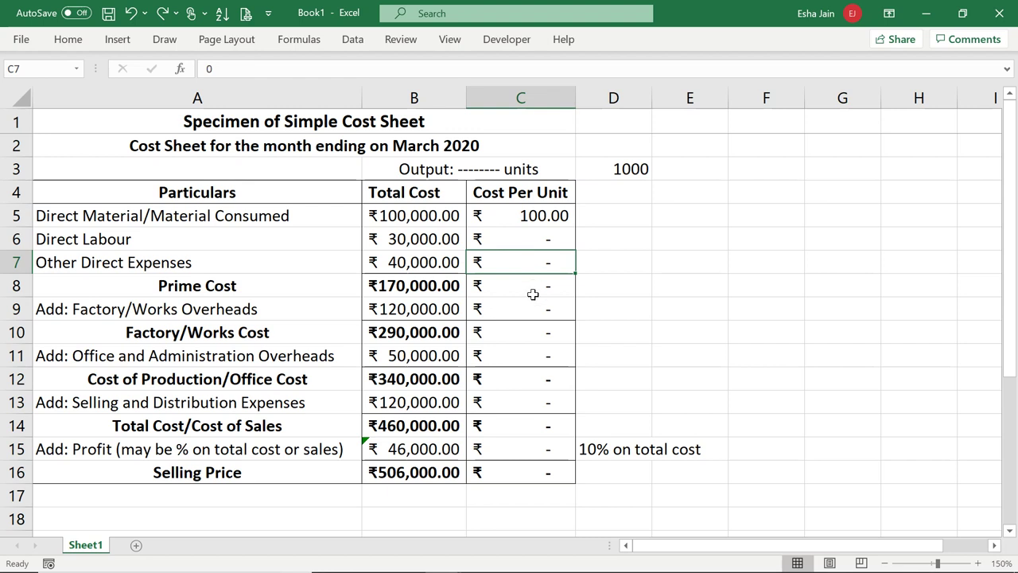
left_click(532, 215)
double_click(575, 228)
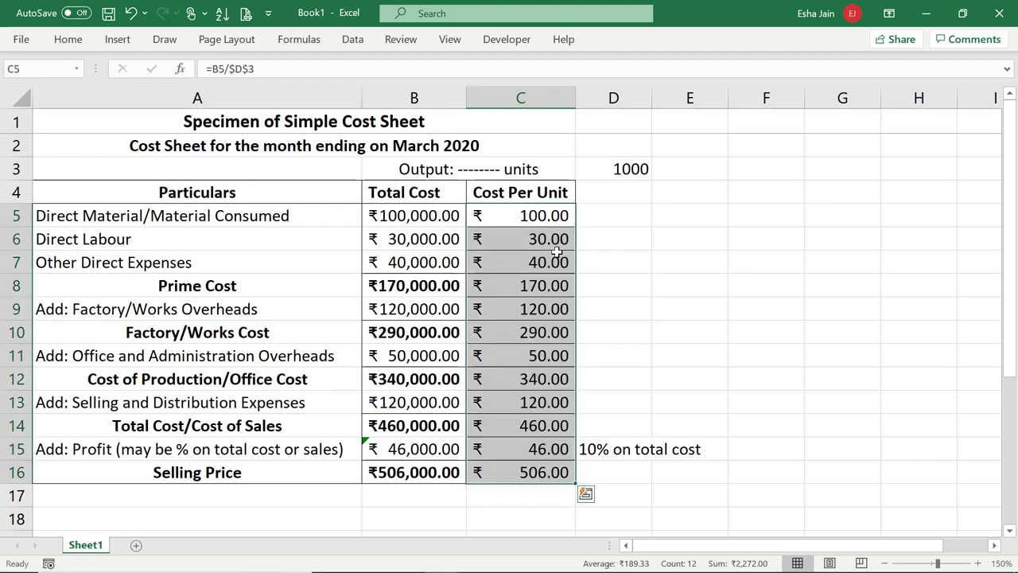
left_click(553, 259)
left_click(535, 286)
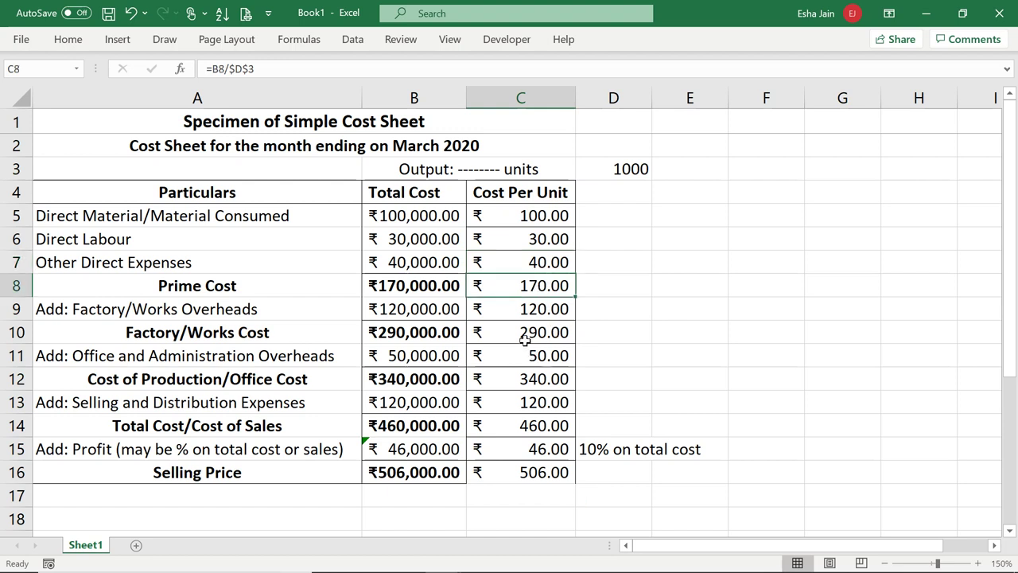
Bold the per-unit subtotals ₹170.00, ₹290.00, ₹340.00, ₹460.00 and ₹506.00 in column C
left_click(525, 340, "ctrl")
left_click(528, 381, "ctrl")
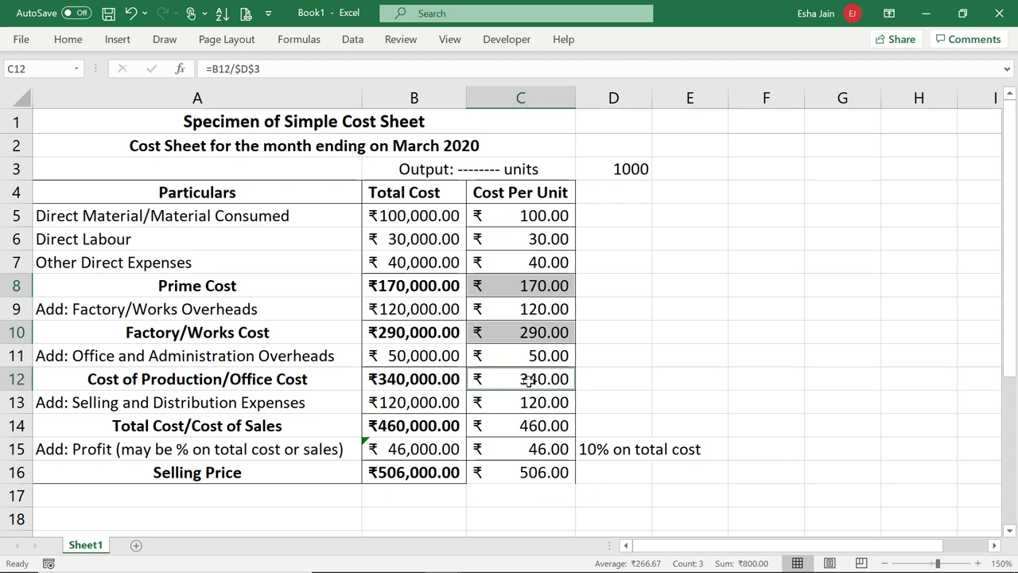
left_click(523, 430, "ctrl")
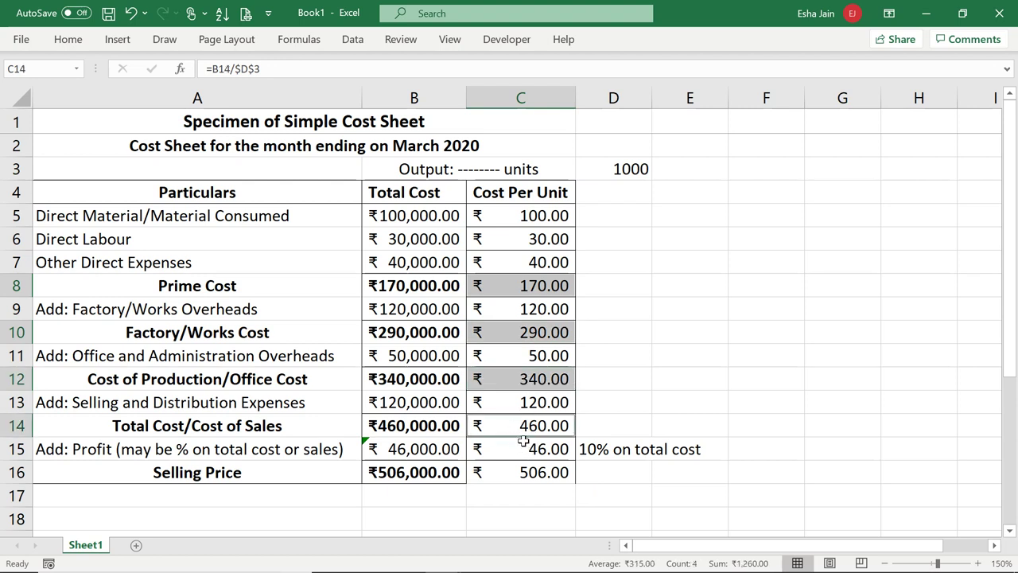
left_click(523, 474, "ctrl")
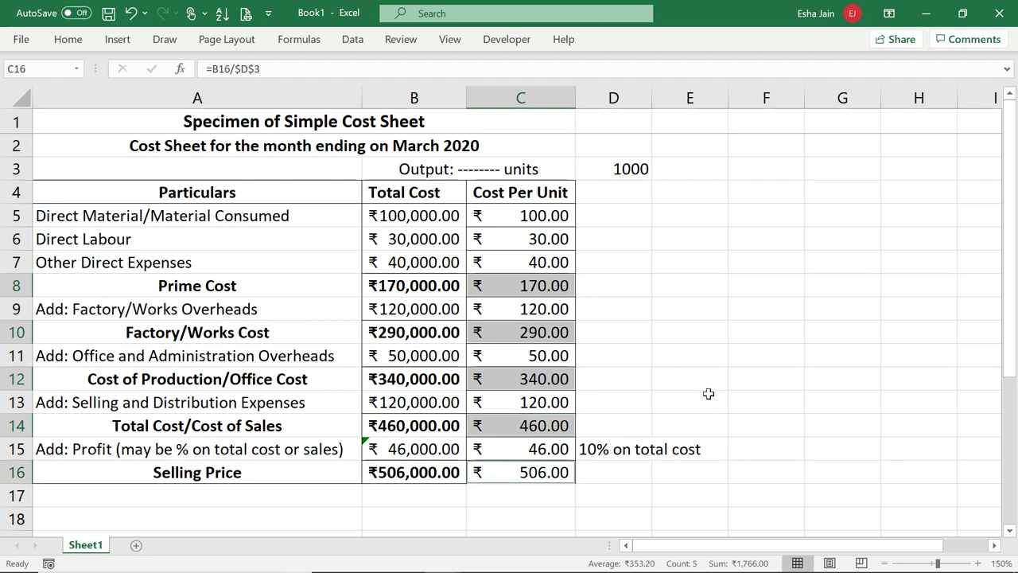
key("ctrl+b")
left_click(697, 383)
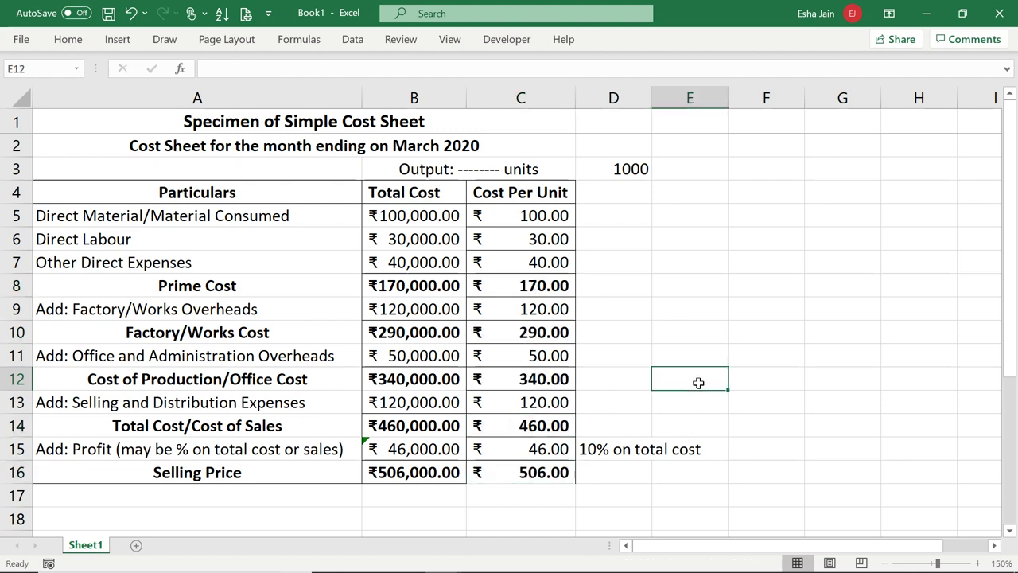